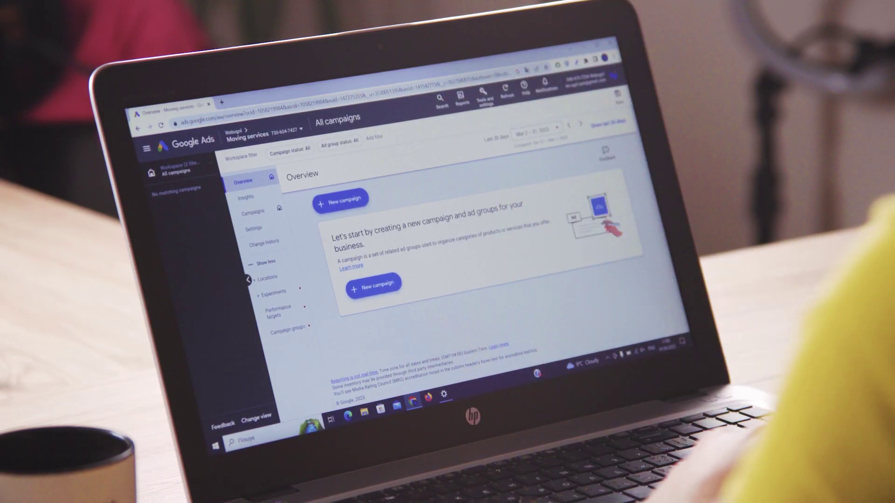
- Open Keyword Planner's Discover new keywords form with 'kitchen cabinets' as the seed keyword
click(484, 95)
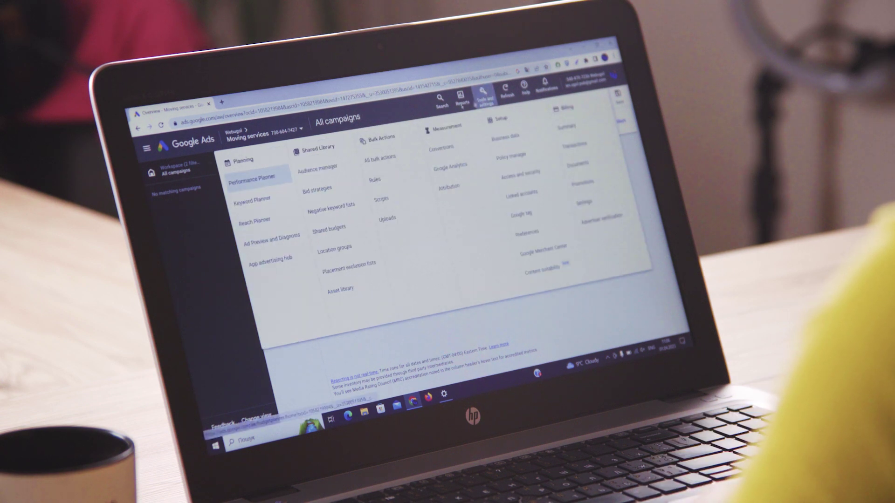
click(273, 197)
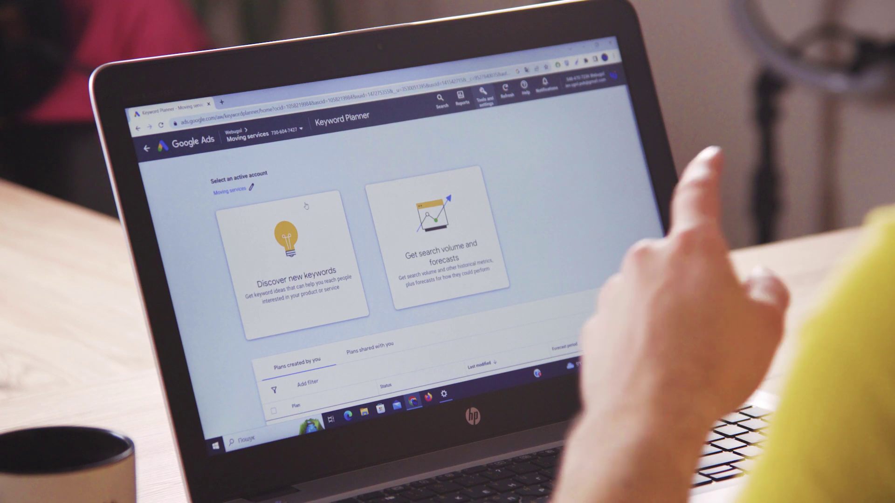
click(314, 232)
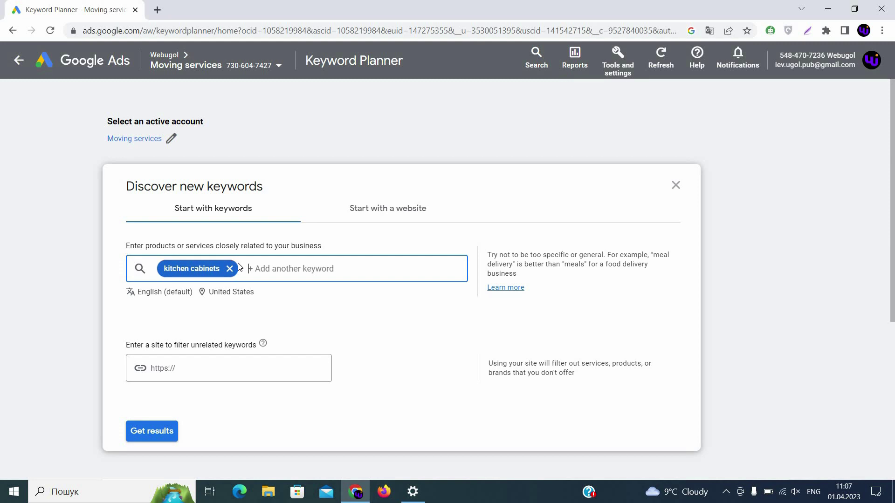
- Get keyword ideas for kitchen cabinets targeted to New York state instead of the United States
click(163, 432)
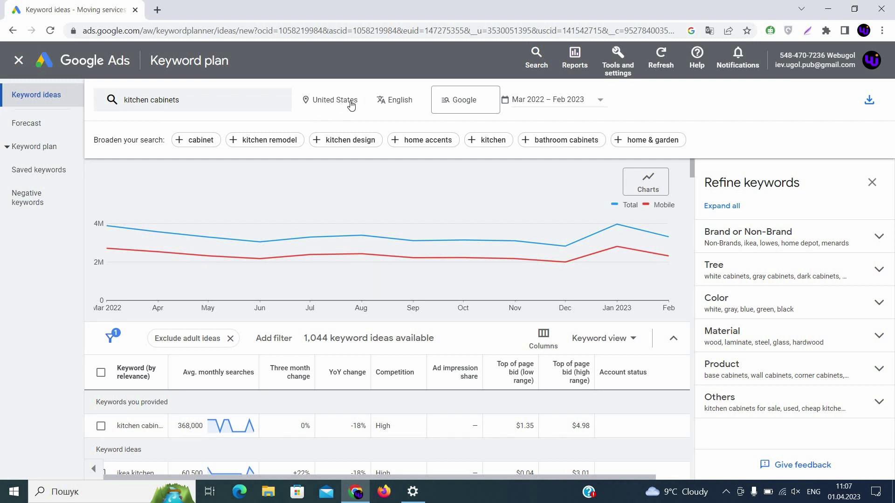
click(362, 102)
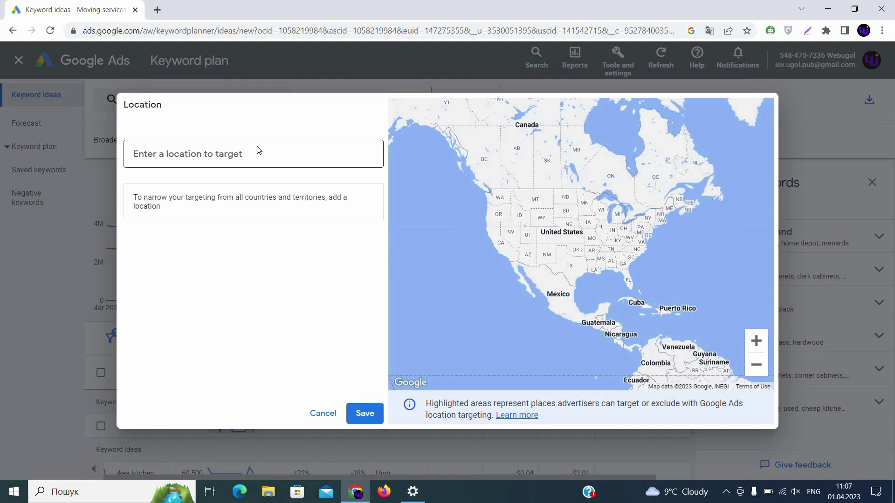
text(new york)
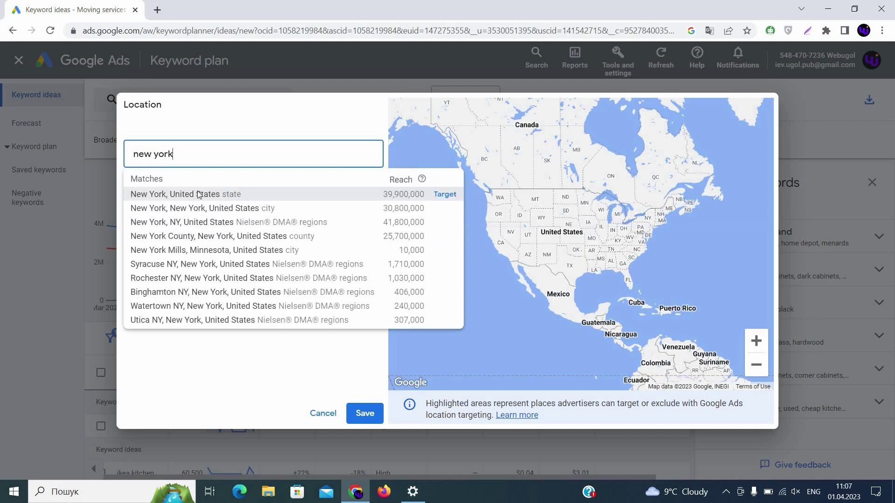
click(197, 195)
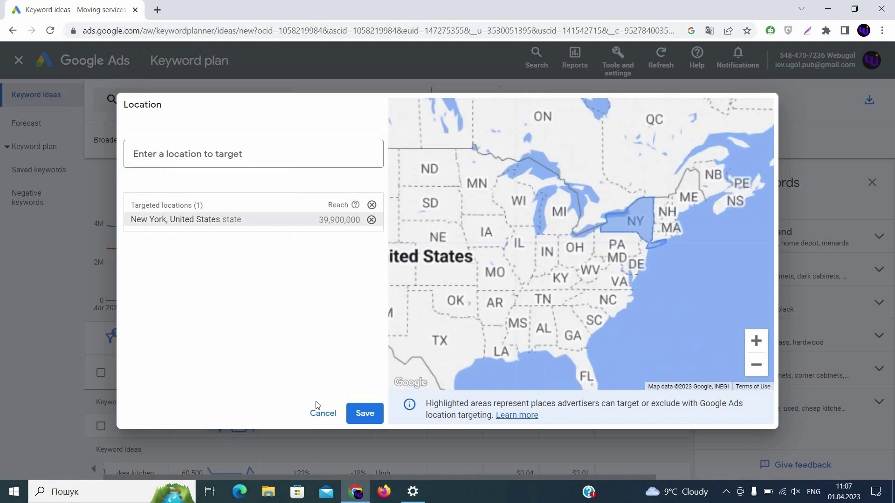
click(361, 412)
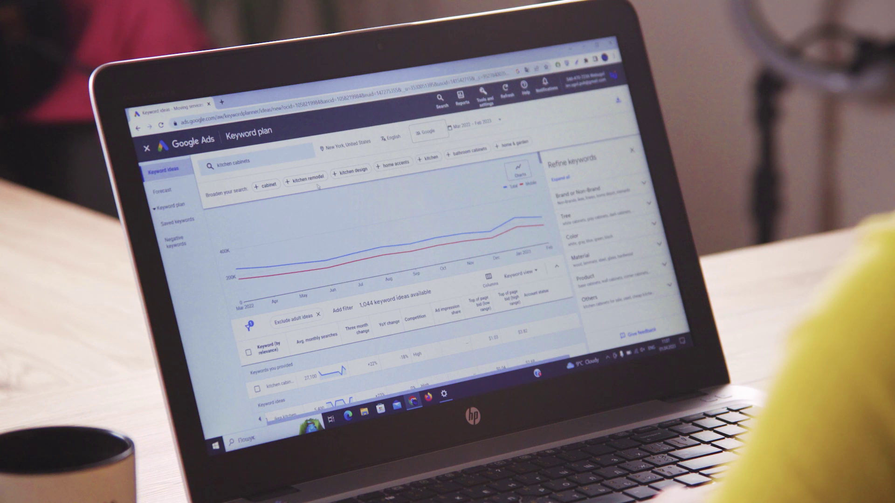
- Add 'kitchen remodel' as a second seed keyword and refresh the ideas to 1,811 results
click(311, 180)
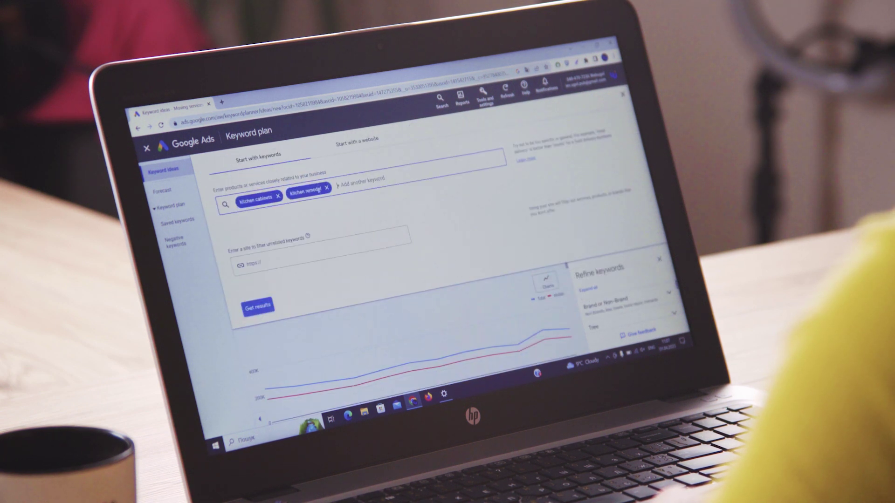
click(263, 307)
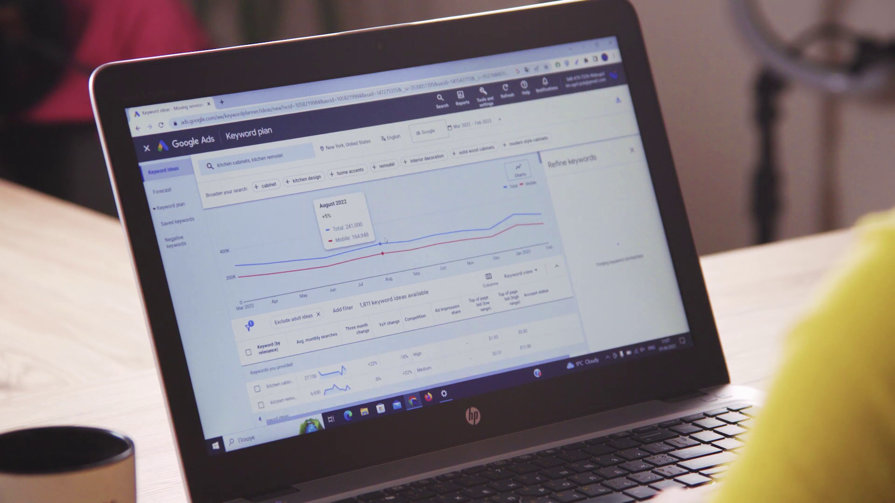
scroll(362, 243, down, 3)
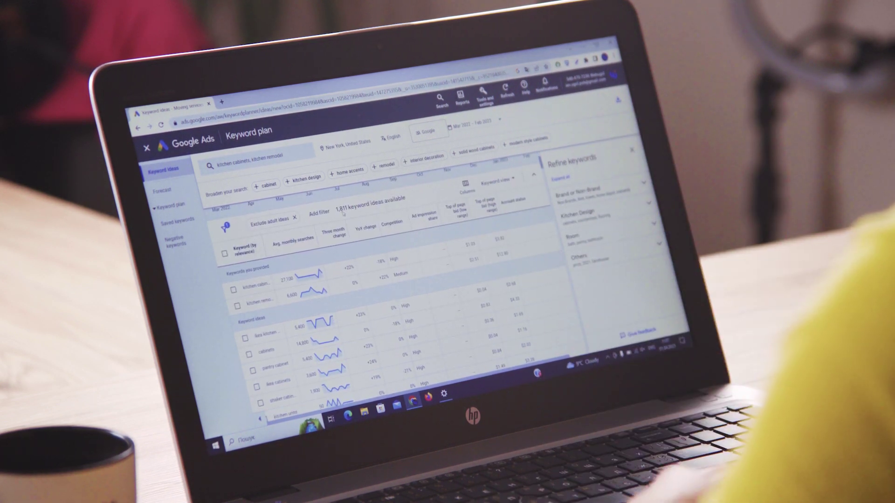
scroll(343, 214, up, 3)
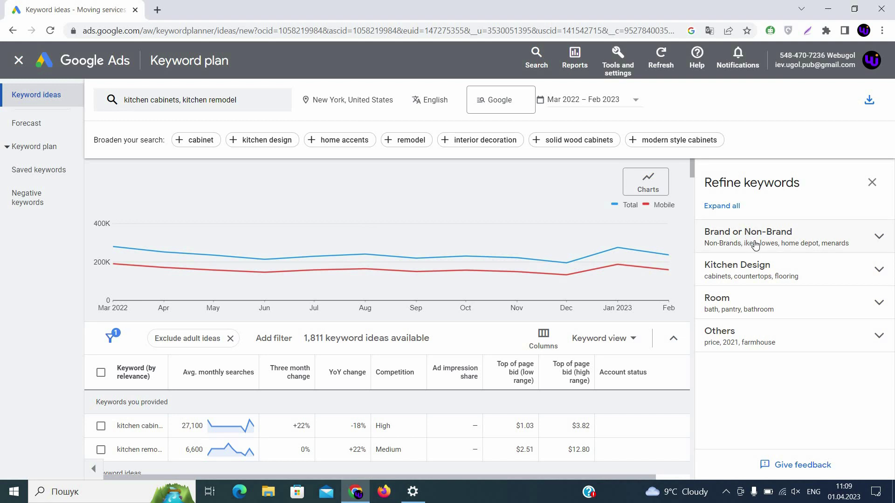
- Under Brand or Non-Brand, exclude Retailer, Contractor and Other Brands keywords, leaving 1,446 ideas
click(768, 242)
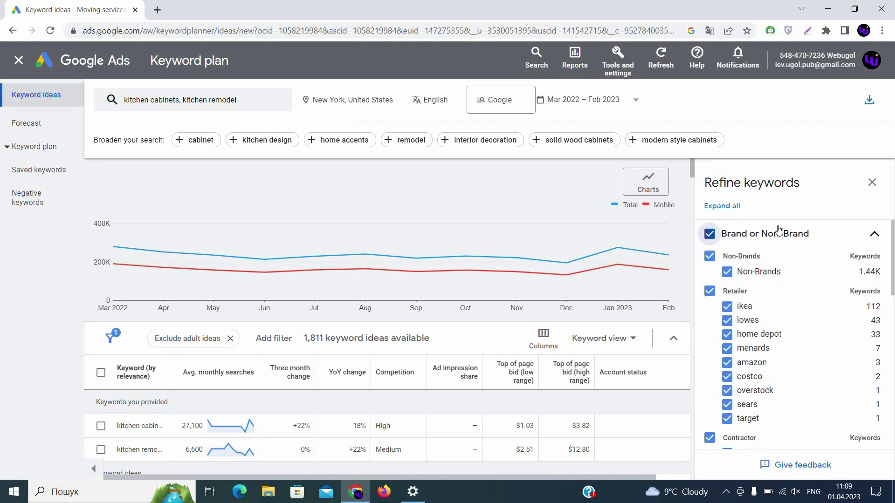
scroll(787, 278, up, 2)
click(709, 292)
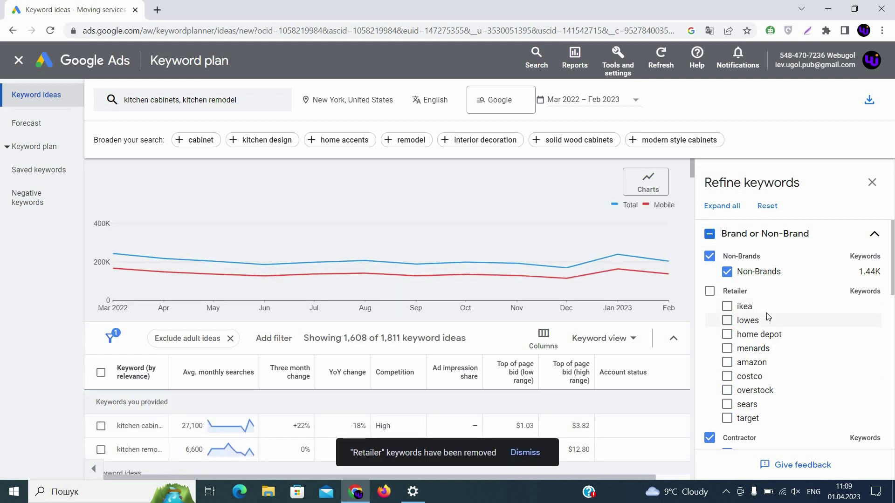
scroll(767, 313, down, 3)
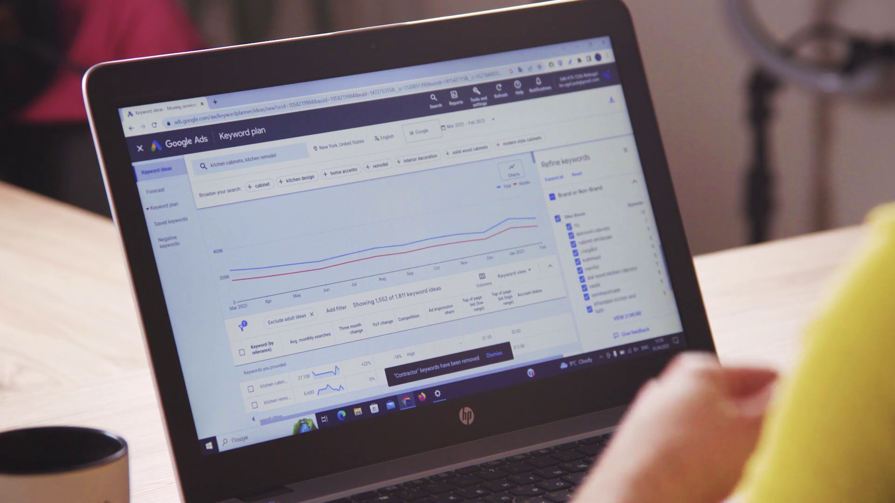
click(568, 263)
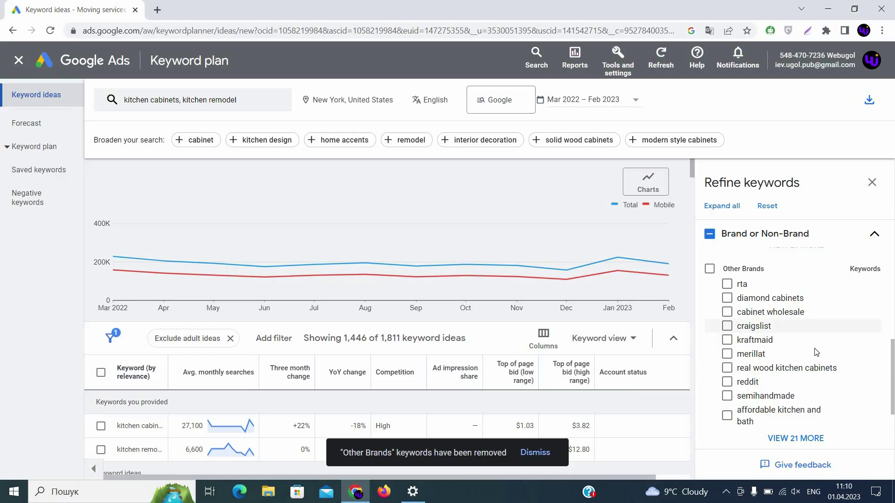
- Exclude flooring keywords under the Kitchen Design filters
scroll(814, 348, down, 4)
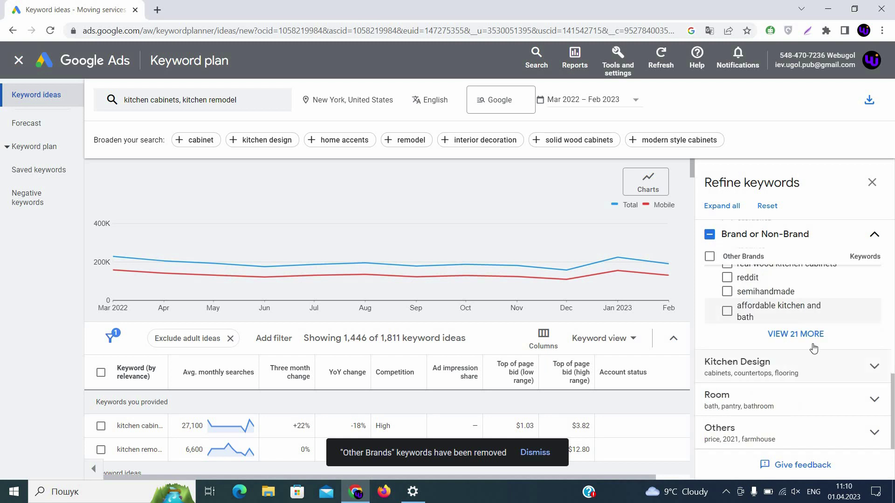
click(827, 365)
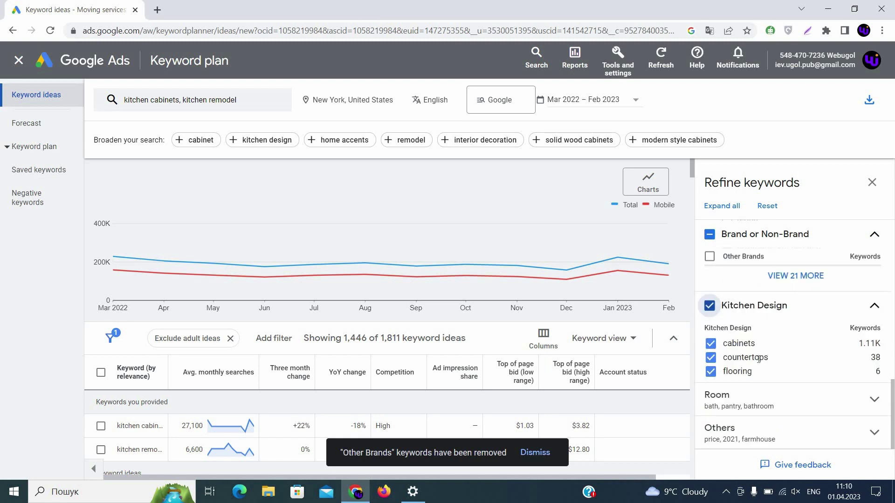
click(710, 371)
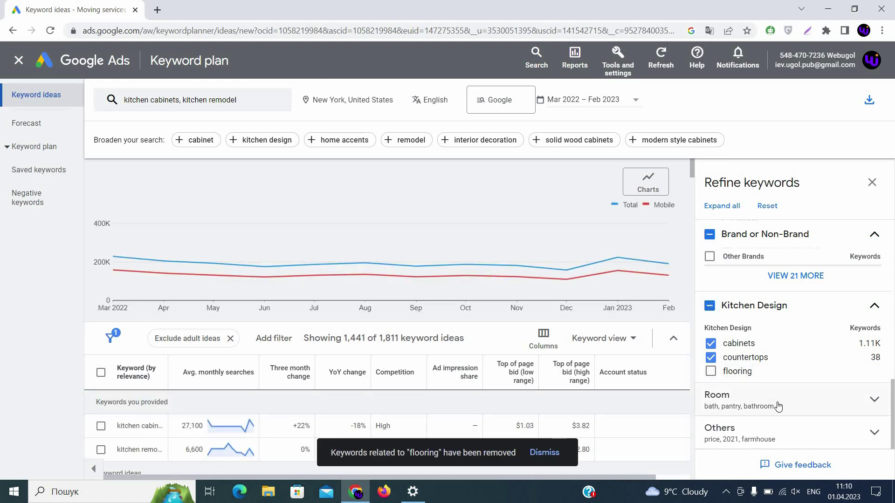
- Exclude bath, pantry, bathroom and Other room keywords, leaving 1,314 ideas
click(806, 394)
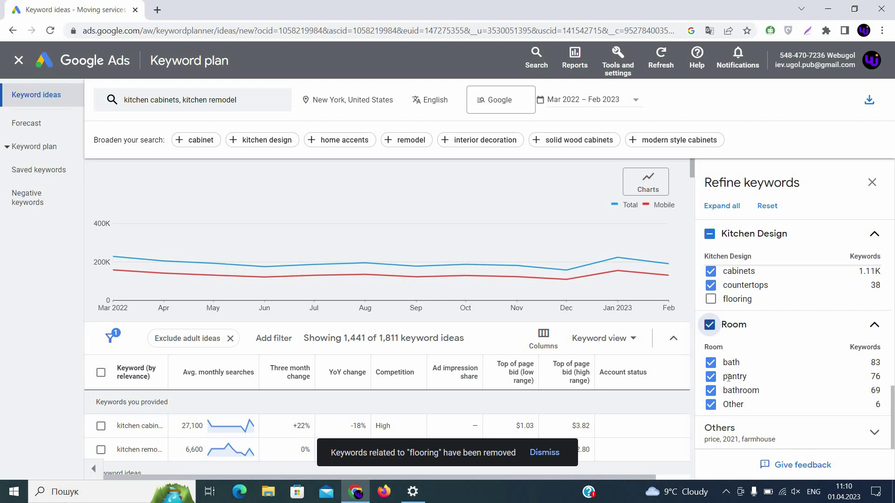
click(710, 364)
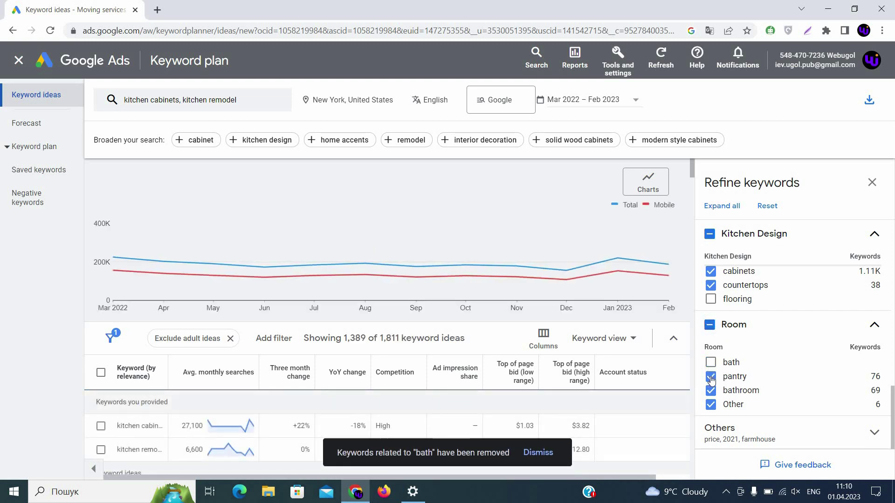
click(711, 377)
click(711, 390)
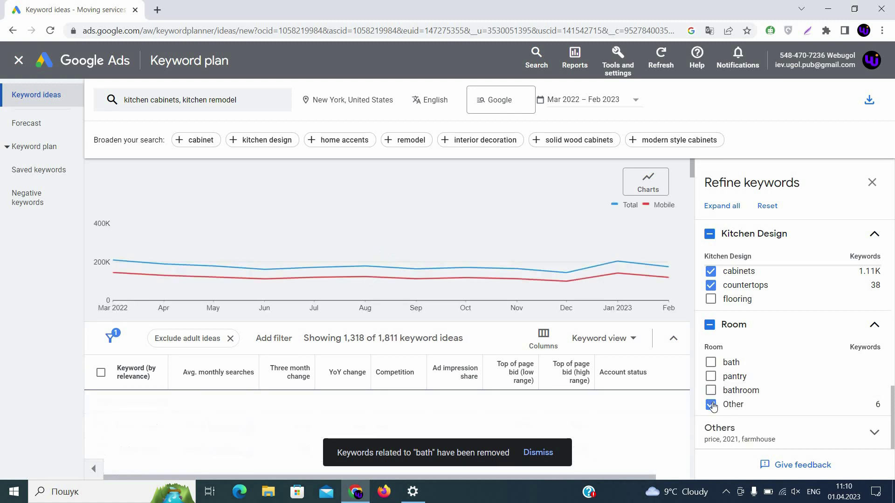
click(710, 404)
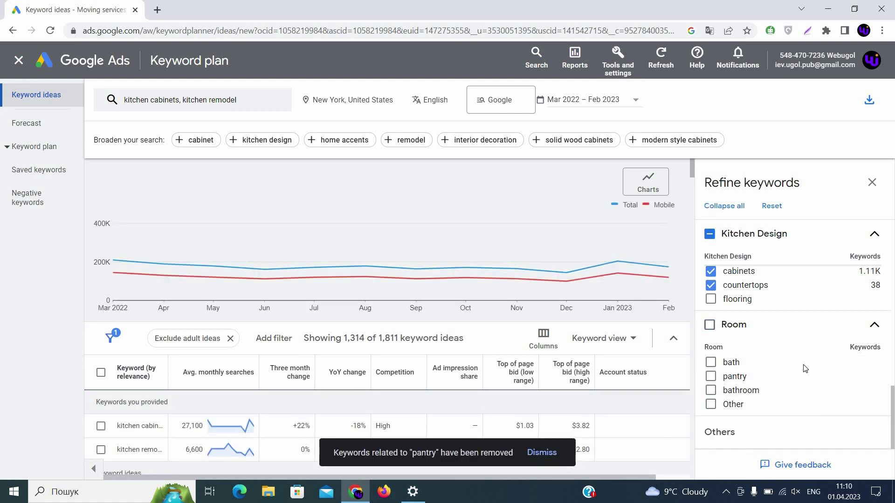
scroll(796, 349, down, 2)
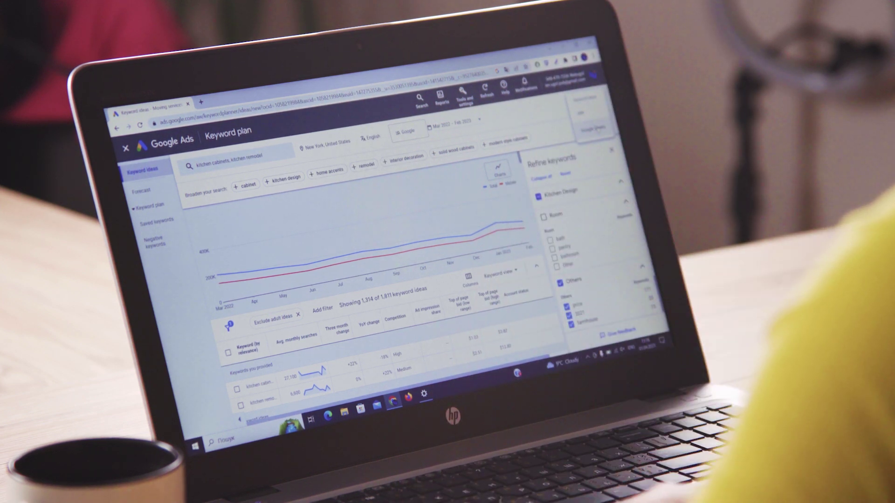
- Export the filtered ideas to Google Sheets and open 'Keyword Stats 2023-04-01 at 11_16_12'
click(592, 129)
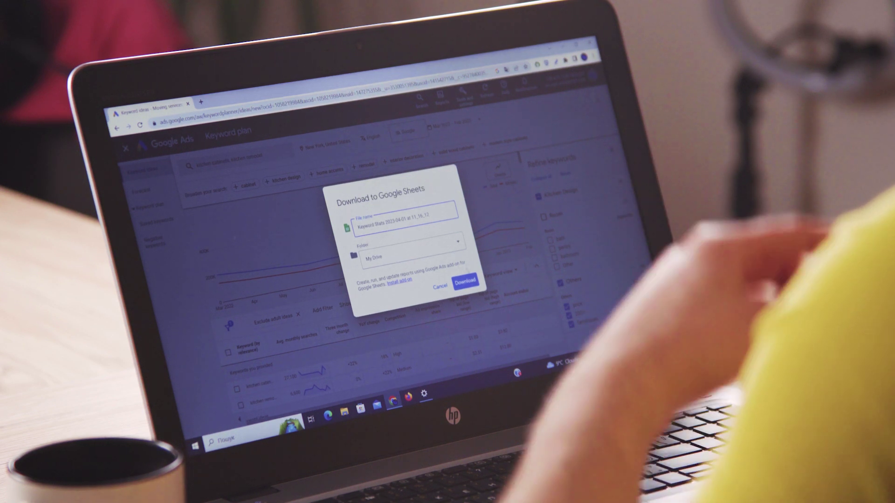
click(469, 281)
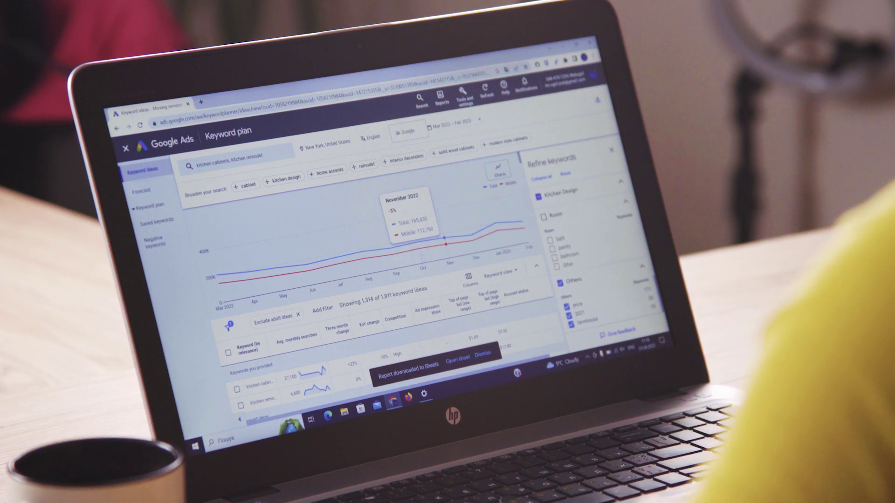
click(465, 359)
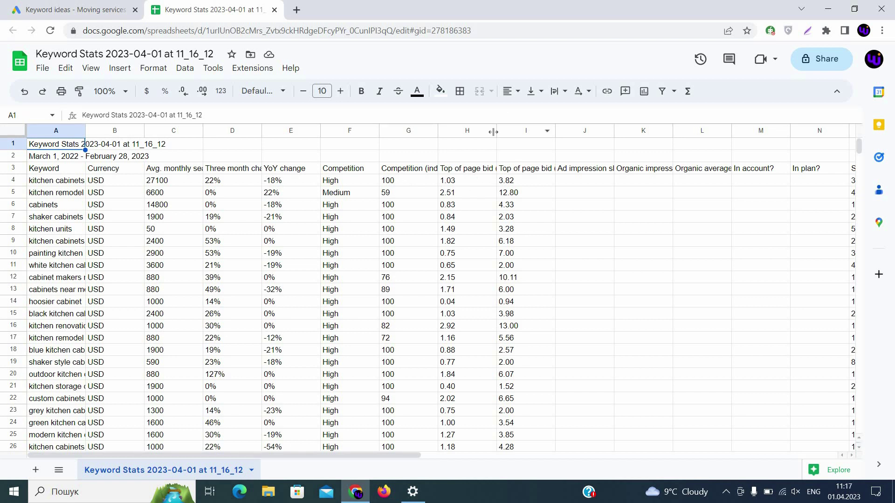
- Widen column H and autofit column A to its full keyword text
drag(495, 131, 537, 131)
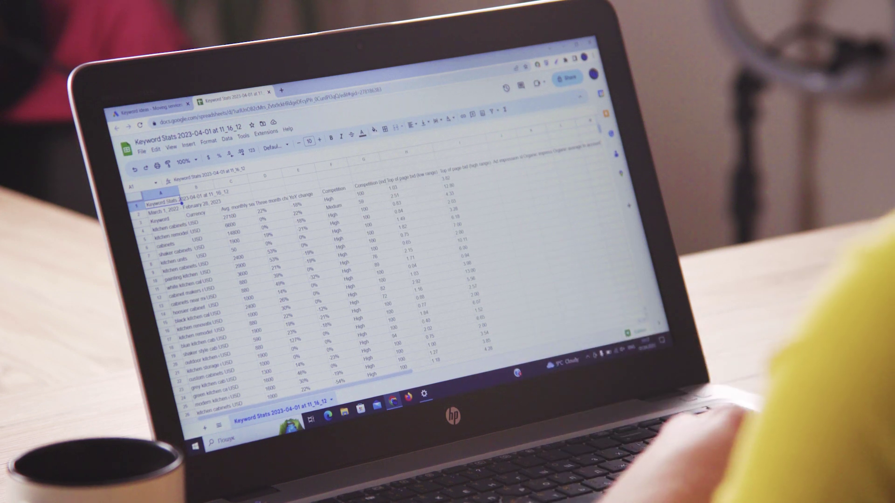
double_click(179, 188)
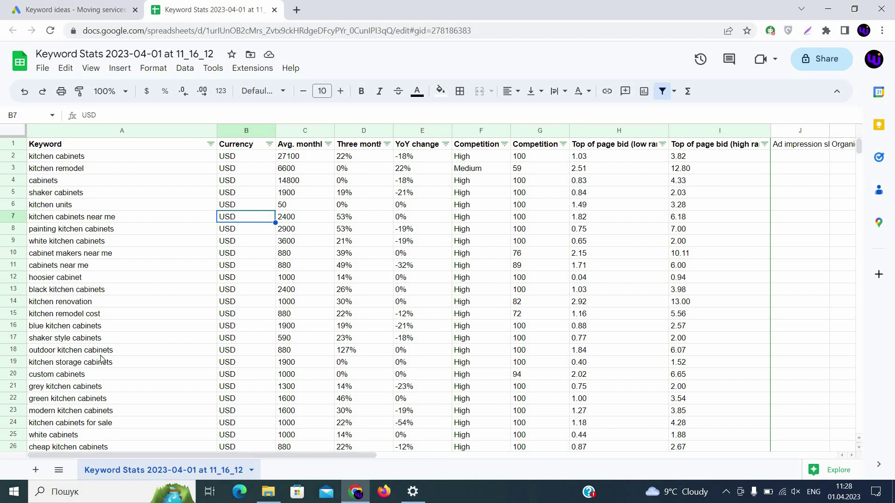
click(101, 354)
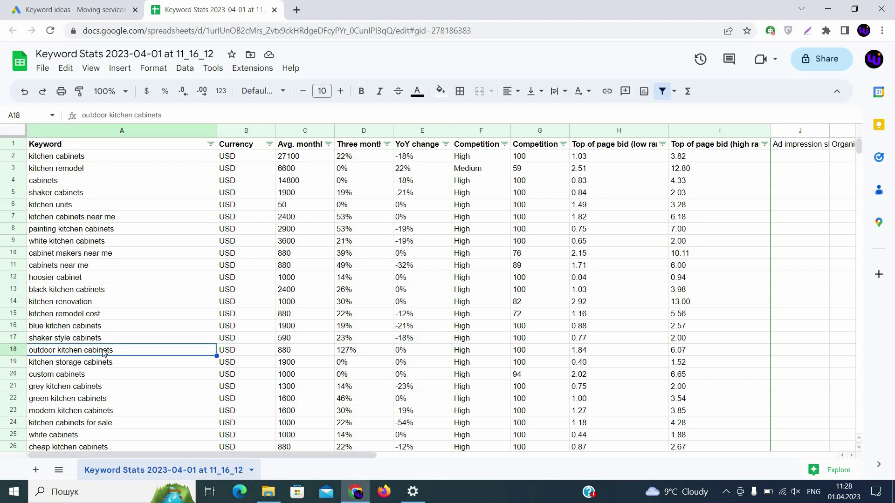
scroll(114, 322, down, 7)
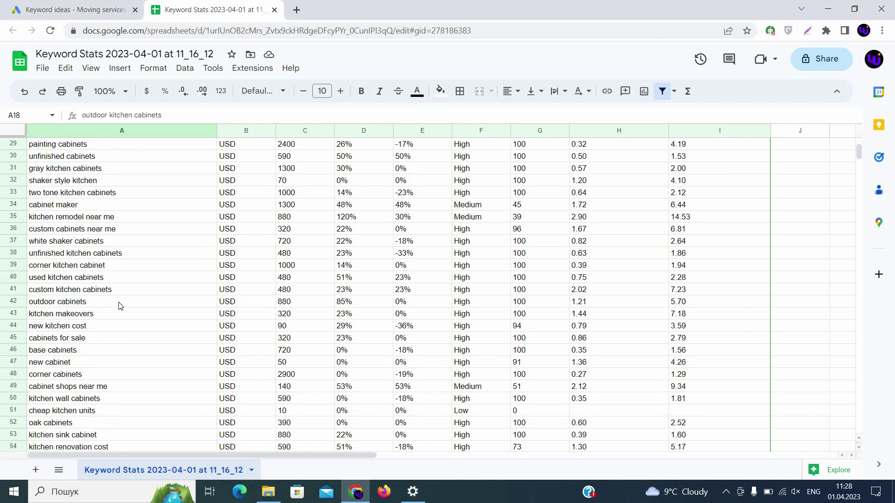
scroll(119, 298, down, 10)
scroll(129, 296, up, 15)
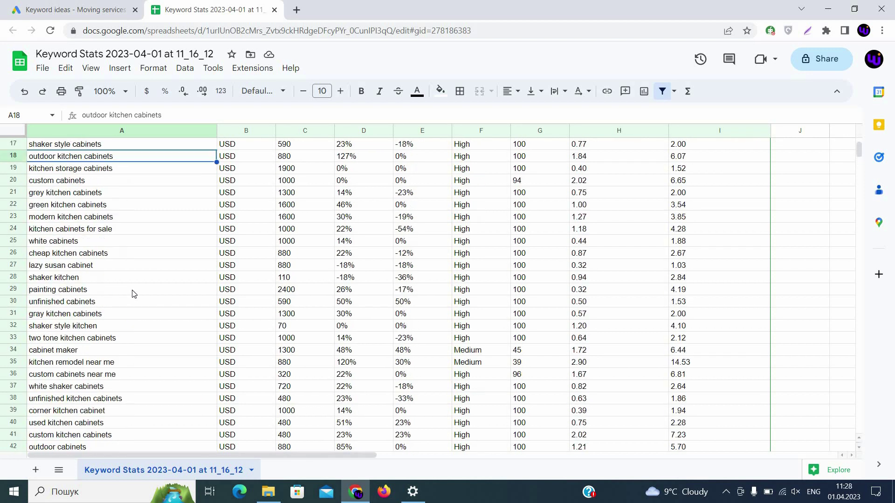
scroll(134, 294, up, 3)
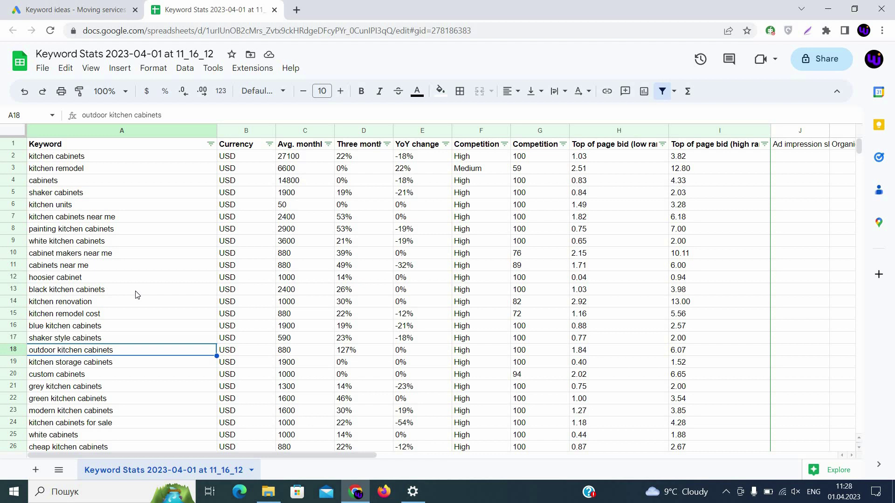
- Add a Text contains 'outdoor' conditional formatting rule that fills matching column A keywords green
right_click(144, 133)
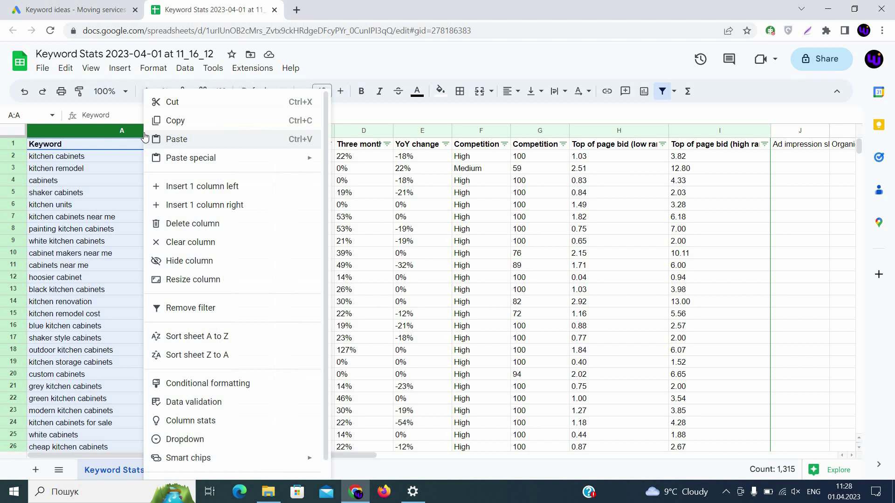
click(247, 383)
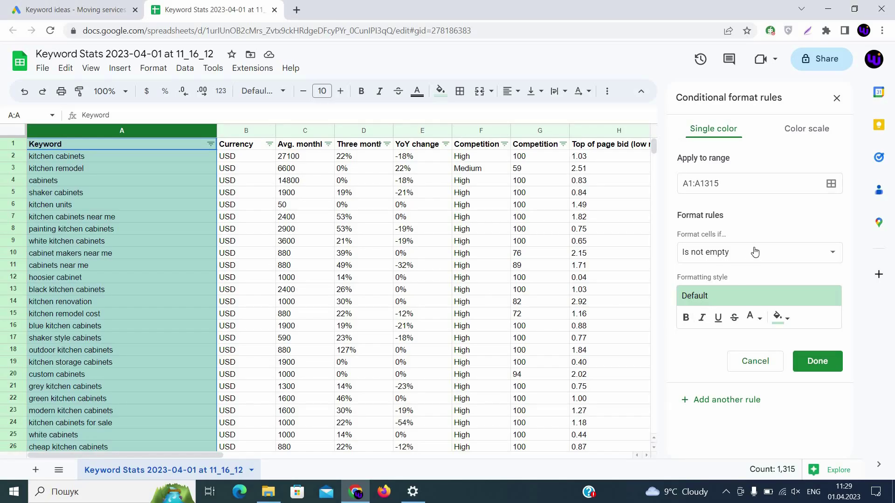
click(755, 252)
click(752, 274)
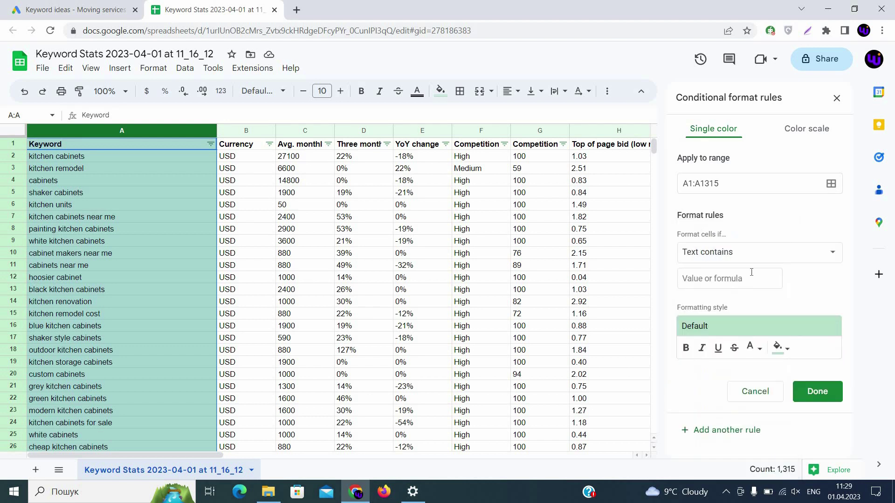
click(745, 278)
text(outdoor)
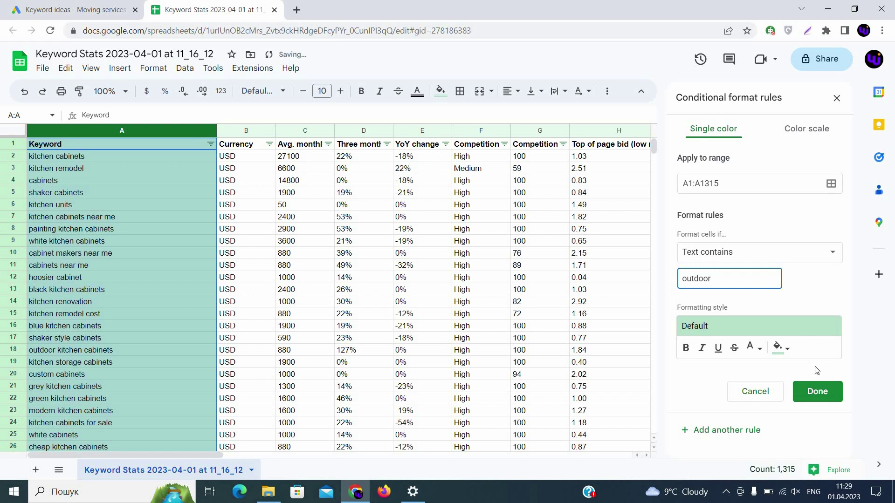
click(817, 391)
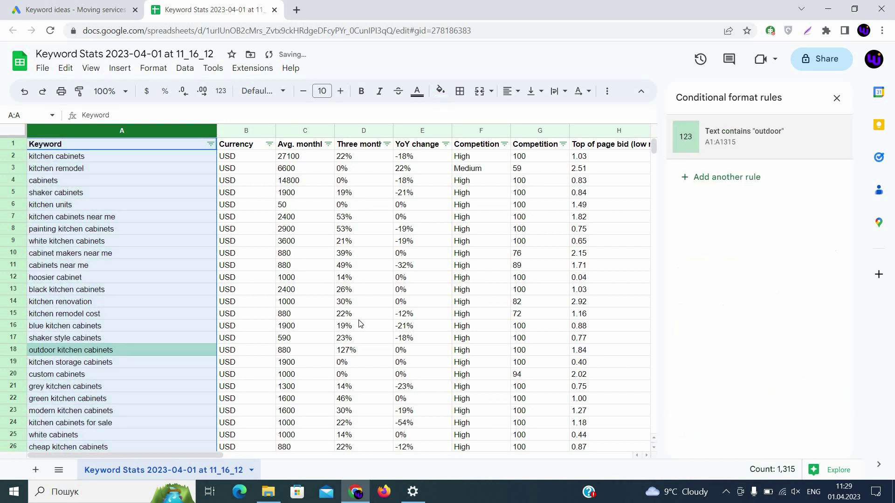
click(85, 342)
- Filter column A by the green #B7E1CD fill and delete the visible outdoor keyword rows
click(106, 354)
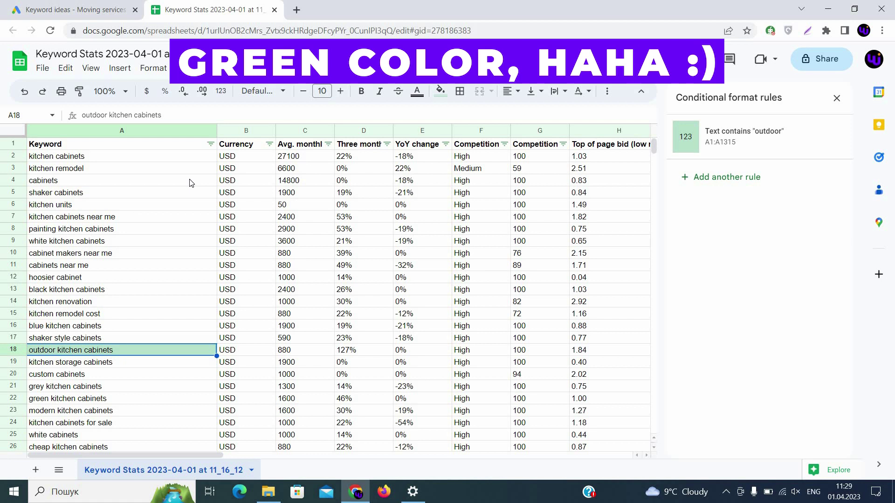
click(210, 145)
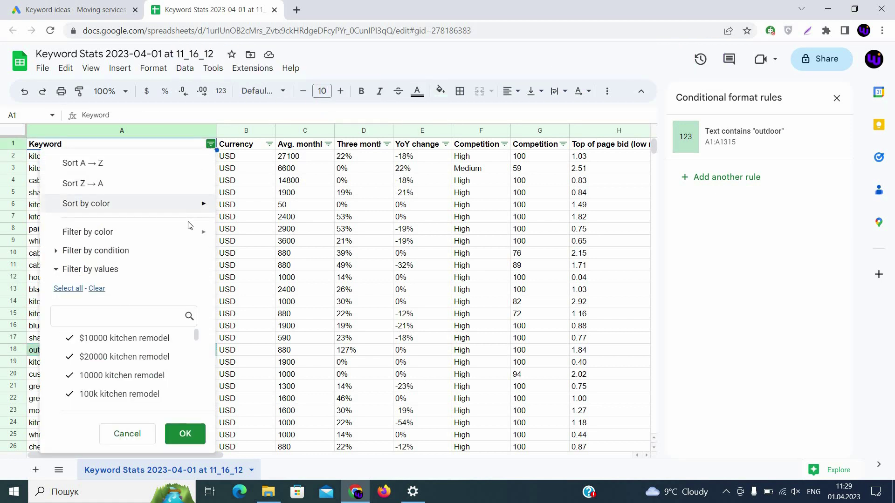
mouse_move(188, 232)
mouse_move(285, 258)
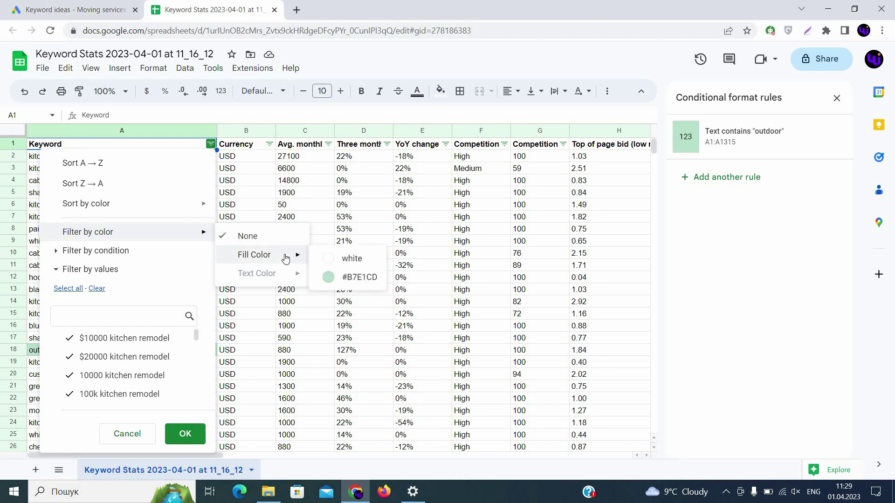
click(354, 277)
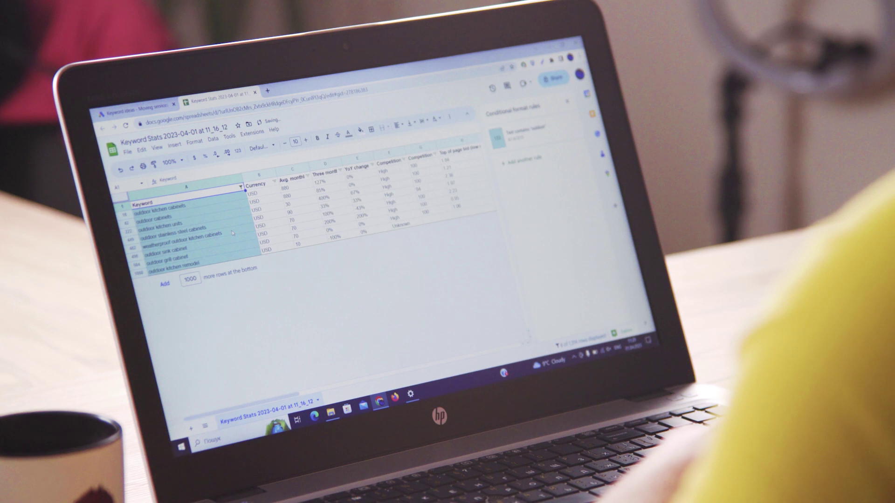
click(232, 232)
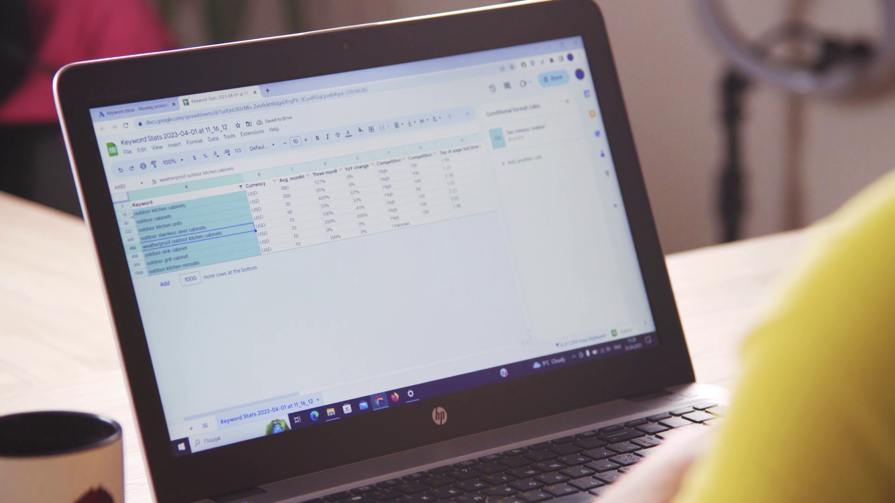
drag(124, 215, 138, 271)
right_click(138, 271)
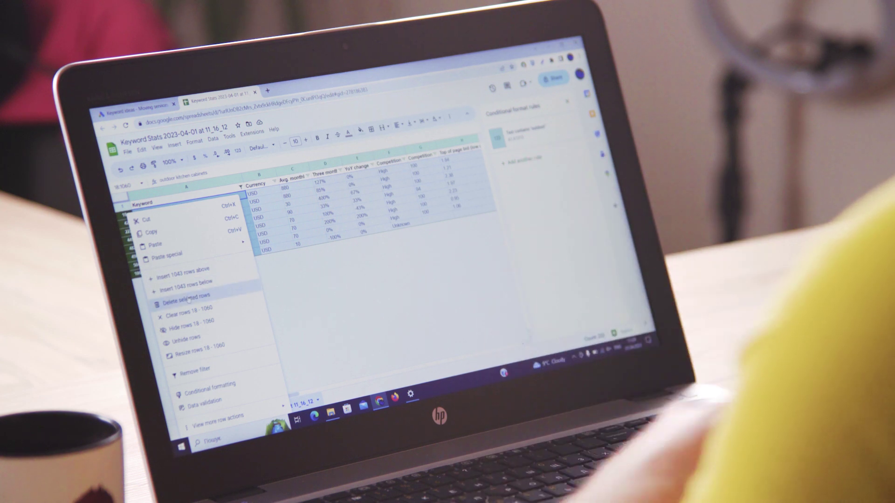
click(189, 299)
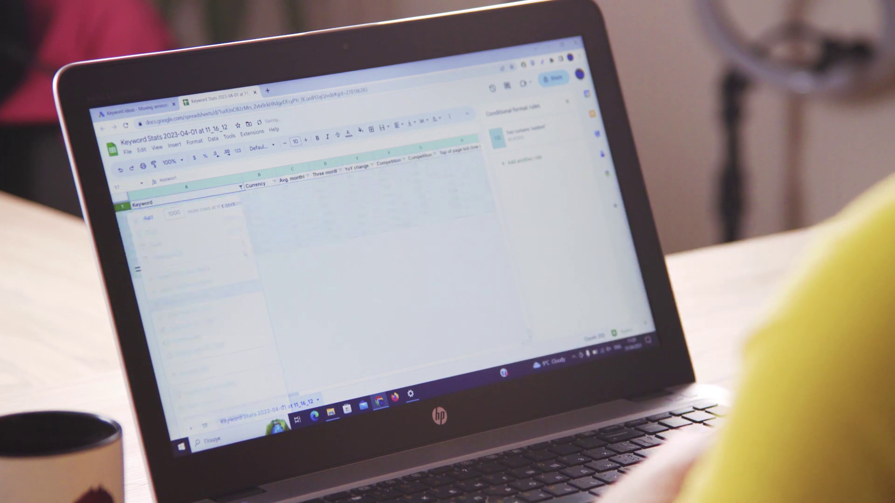
- Set the column A colour filter back to None to show the full keyword list
click(241, 187)
mouse_move(230, 255)
click(278, 244)
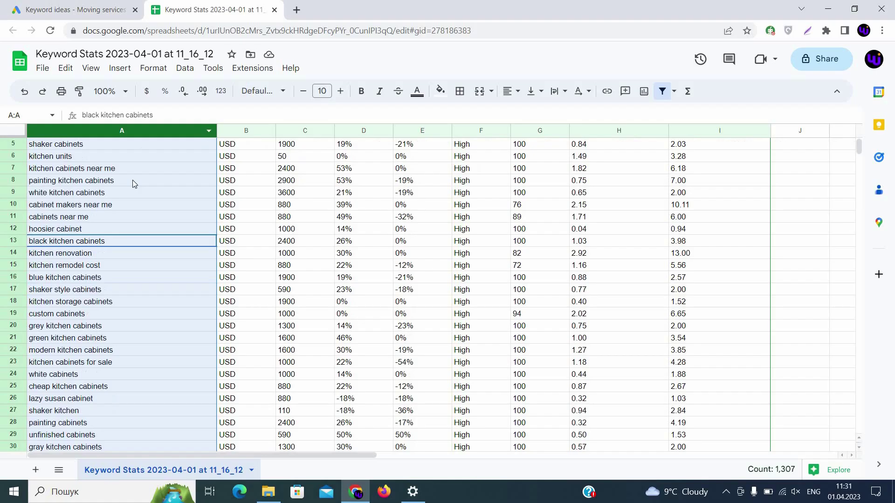
scroll(136, 191, down, 2)
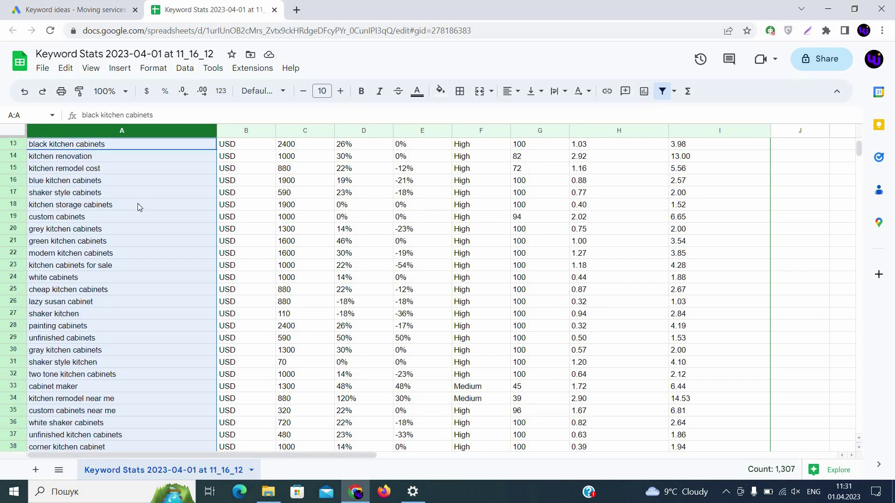
scroll(138, 207, down, 1)
scroll(124, 281, down, 1)
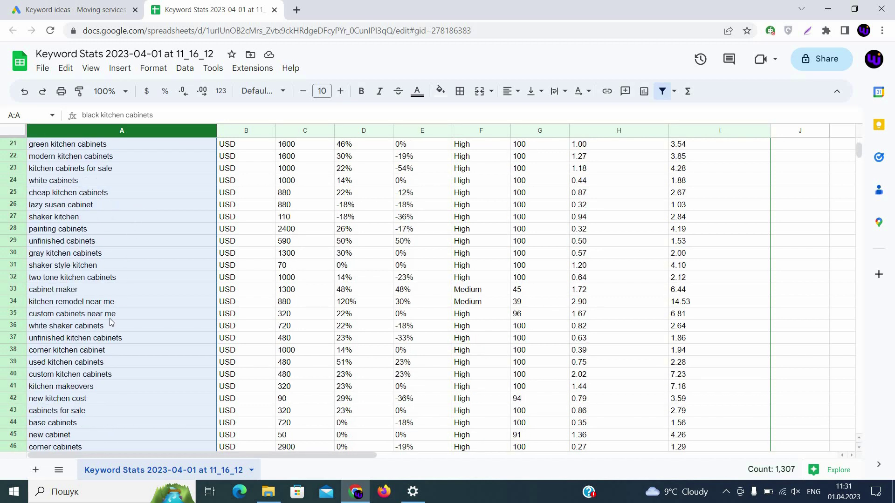
click(106, 337)
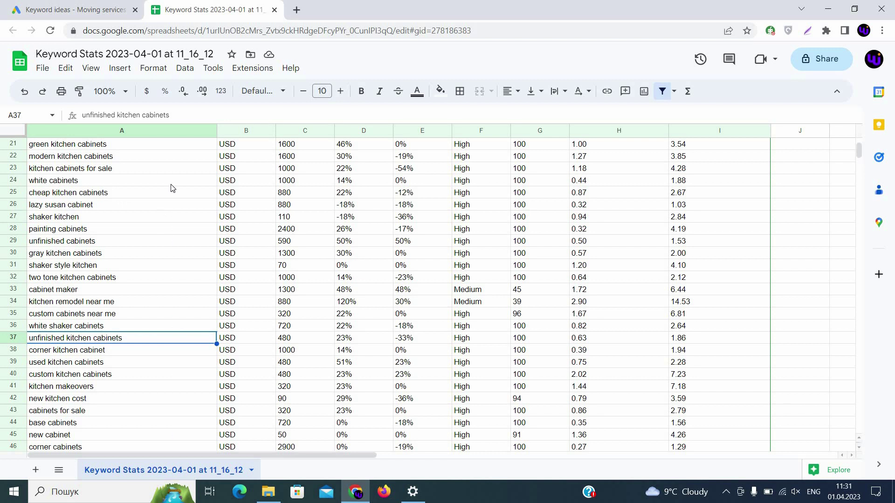
- Delete the 'outdoor' conditional formatting rule from the Keyword column
right_click(154, 135)
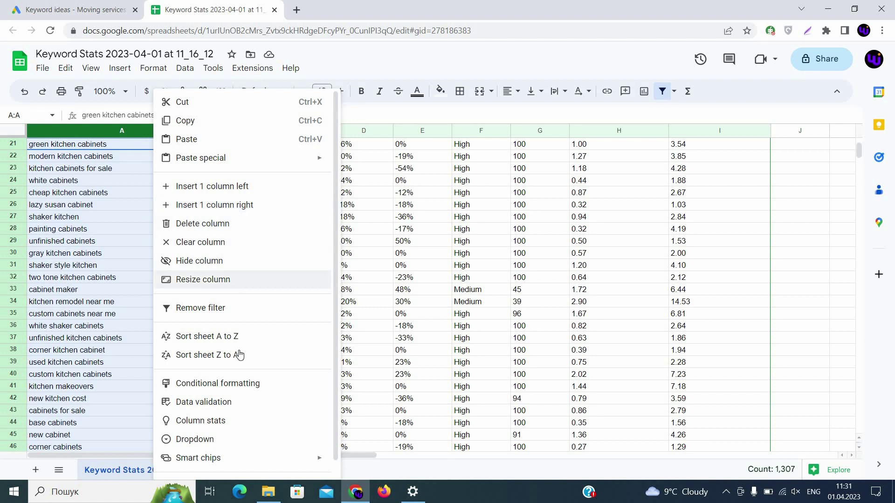
click(237, 383)
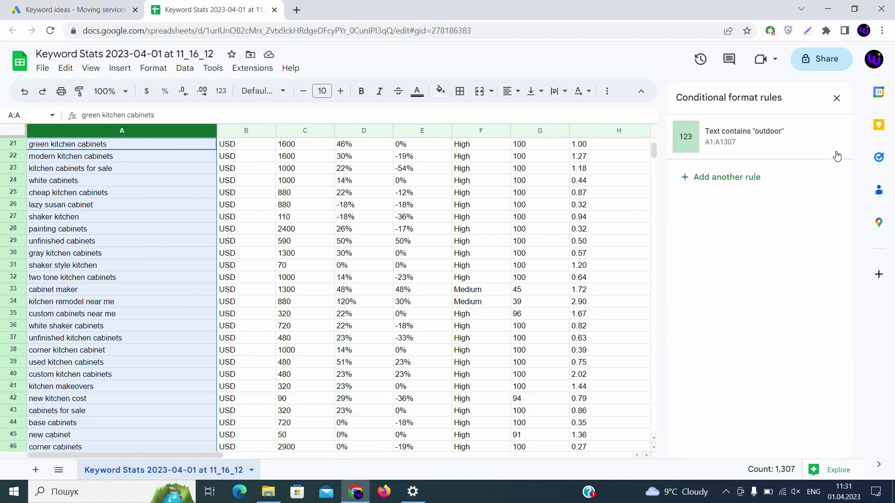
click(820, 139)
- Add a Text contains 'unfini' rule highlighting matching keywords like 'unfinished cabinets' green
click(731, 133)
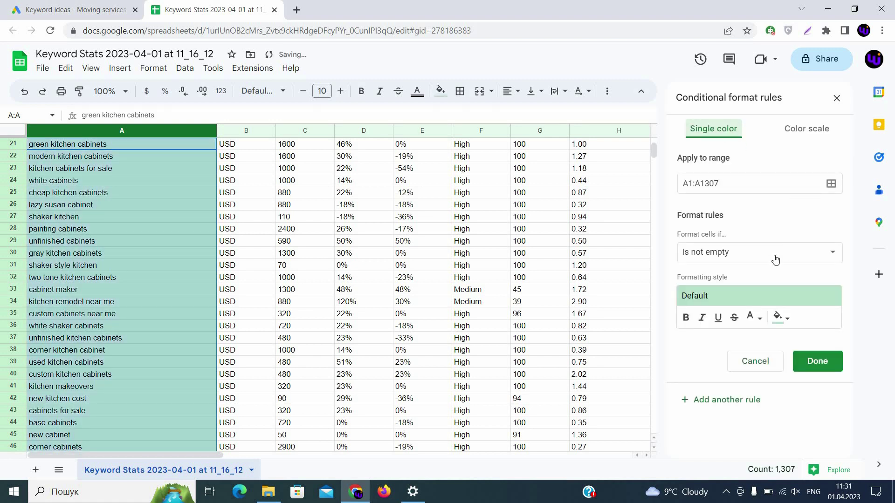
click(770, 257)
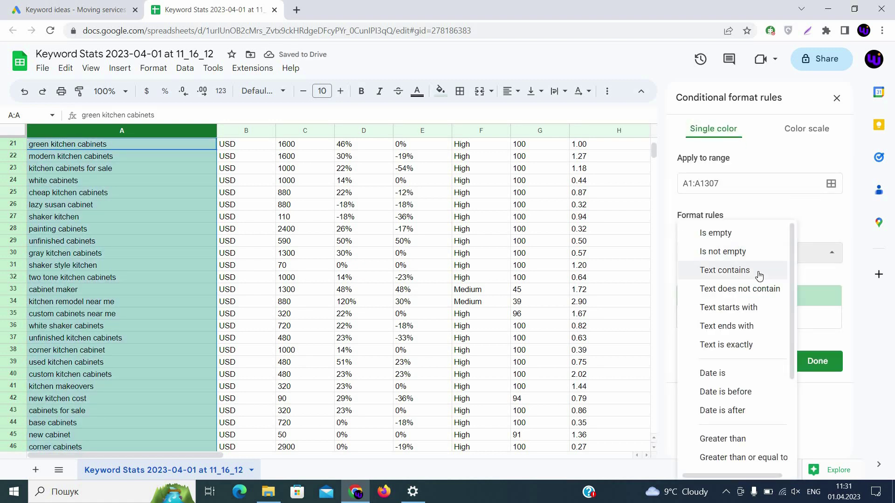
click(759, 270)
click(732, 279)
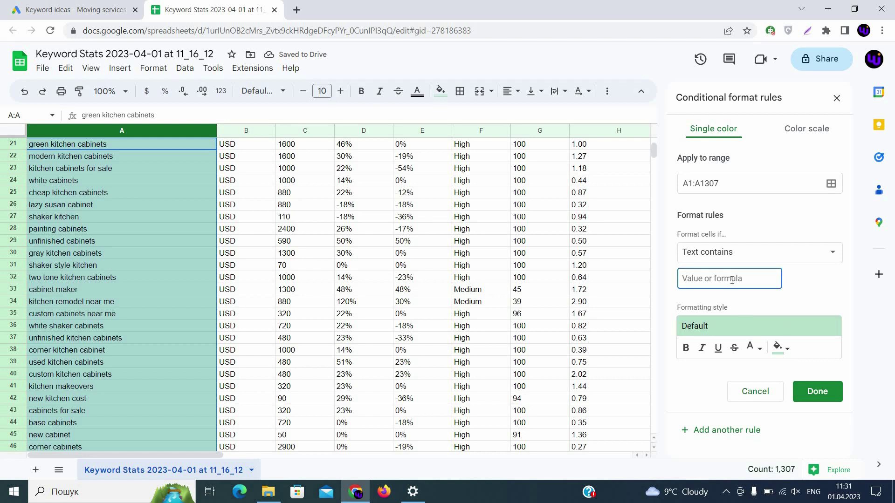
text(unfini)
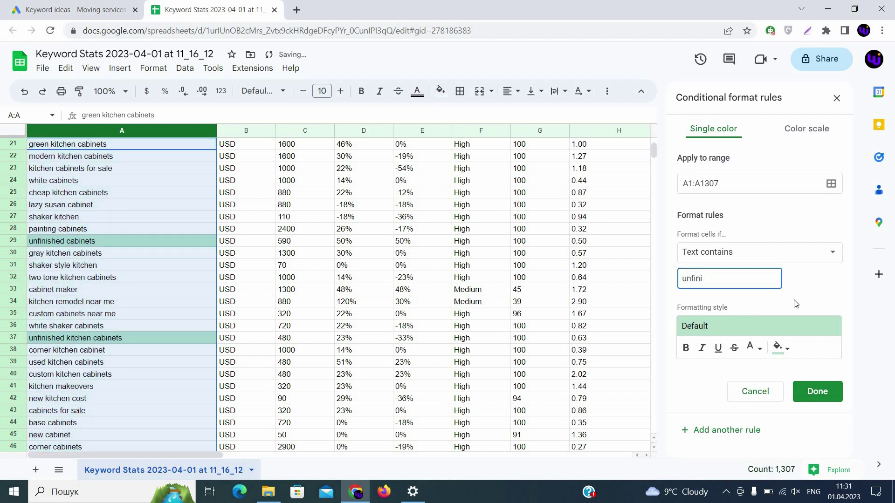
click(822, 392)
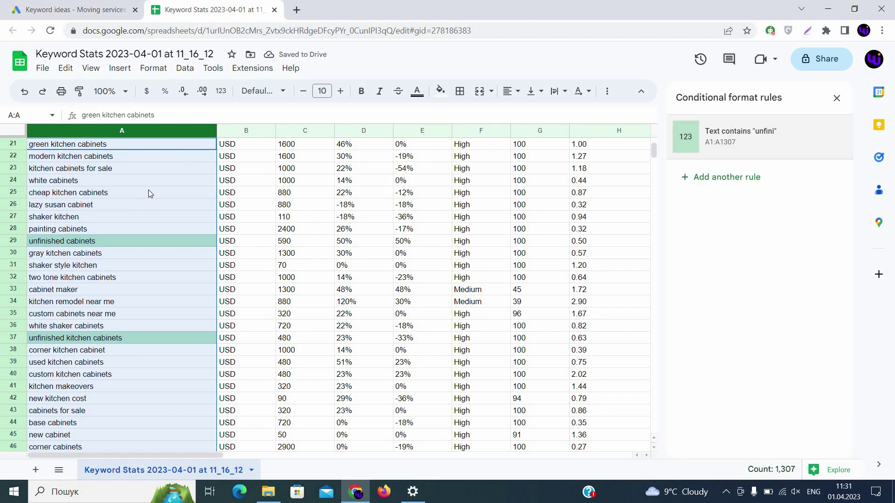
- Sort the Keyword column by colour so the green unfinished-cabinet rows rise to the top
scroll(148, 189, up, 5)
scroll(156, 192, up, 2)
click(194, 167)
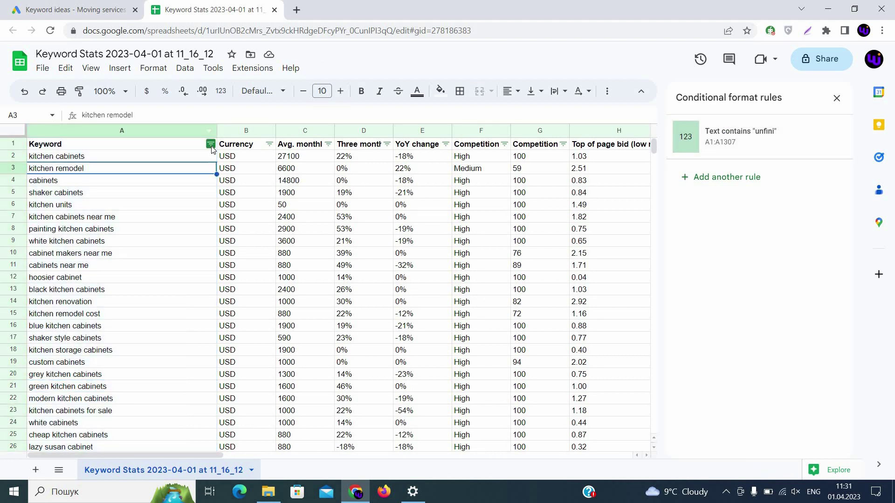
click(211, 144)
mouse_move(196, 203)
mouse_move(283, 210)
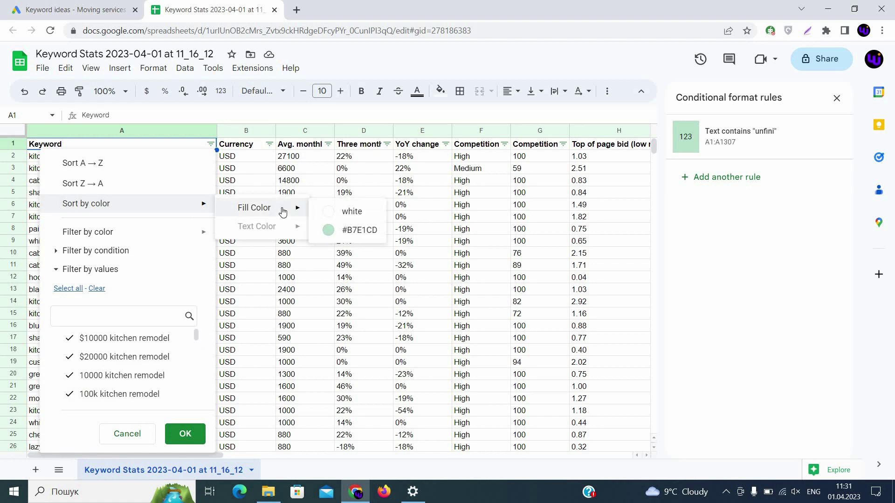
click(350, 230)
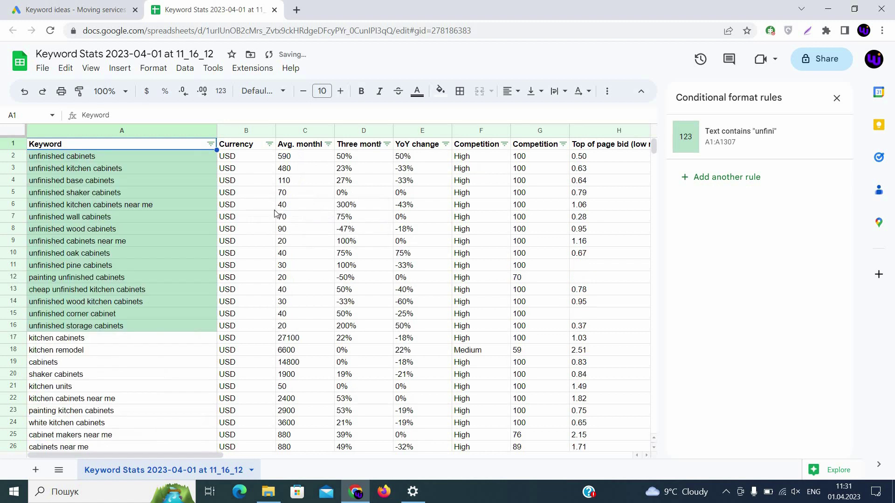
- Delete rows 2–16 holding the fifteen unfinished-cabinet keywords
click(120, 245)
drag(19, 160, 17, 323)
right_click(18, 323)
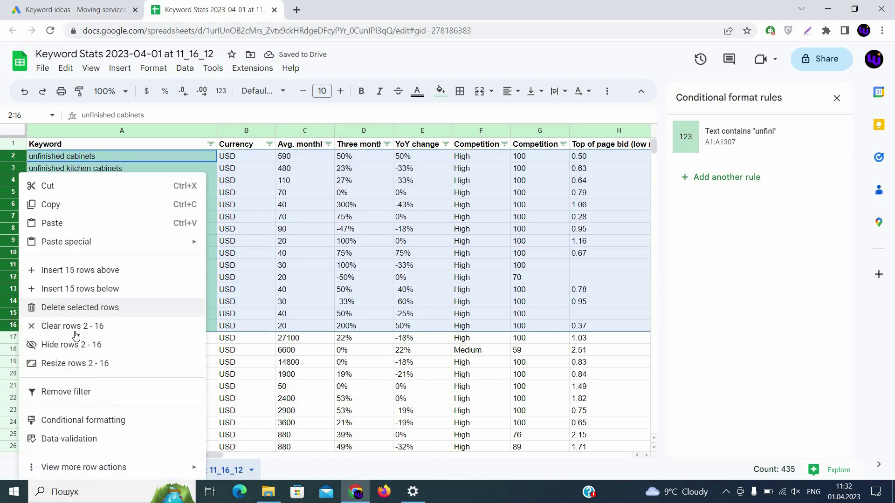
click(100, 304)
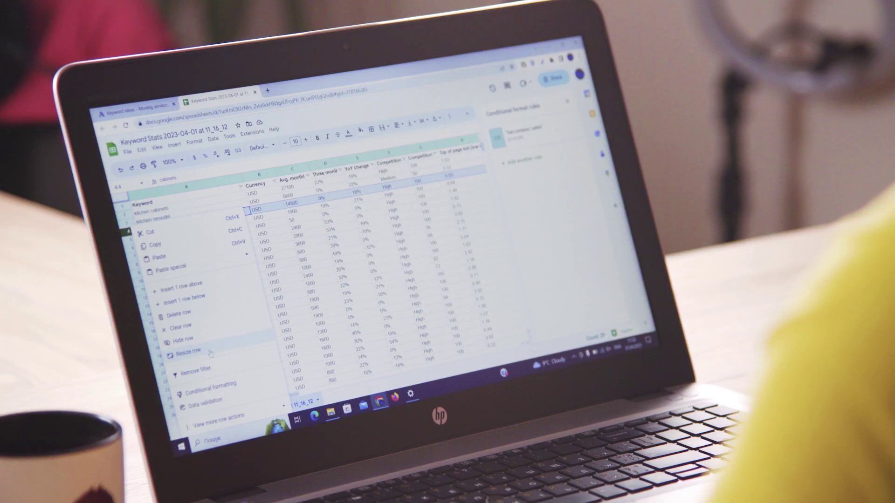
- Delete the generic 'cabinets' keyword row, leaving the highlight rule covering A1:A1291
click(202, 314)
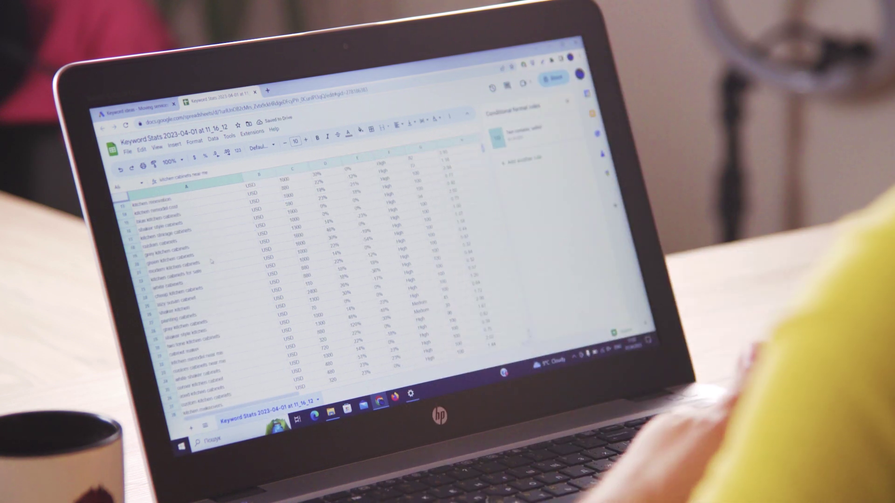
scroll(212, 256, down, 5)
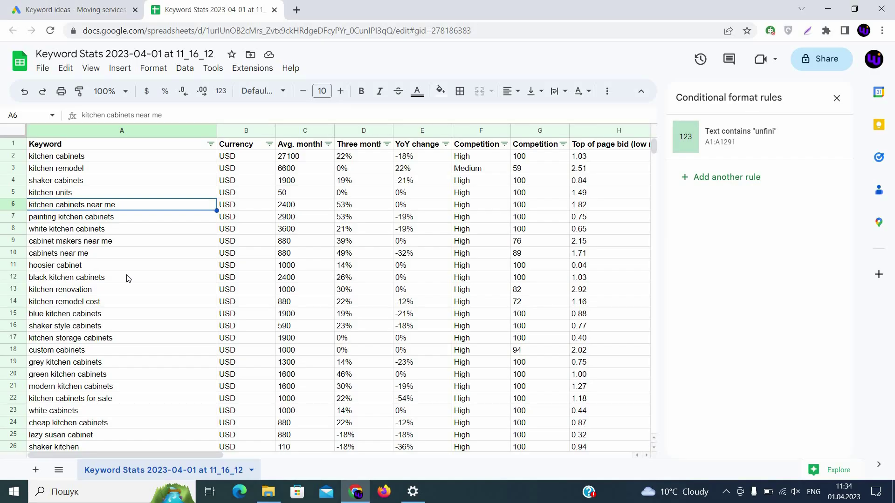
click(125, 278)
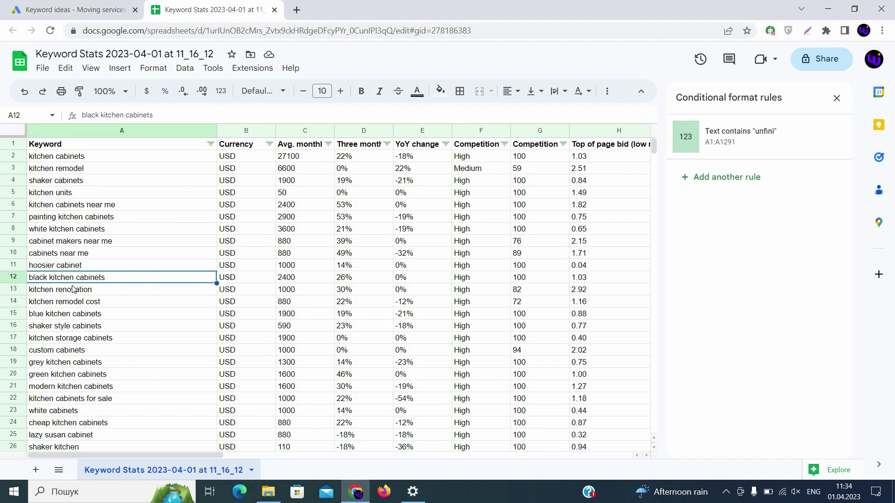
scroll(115, 270, down, 8)
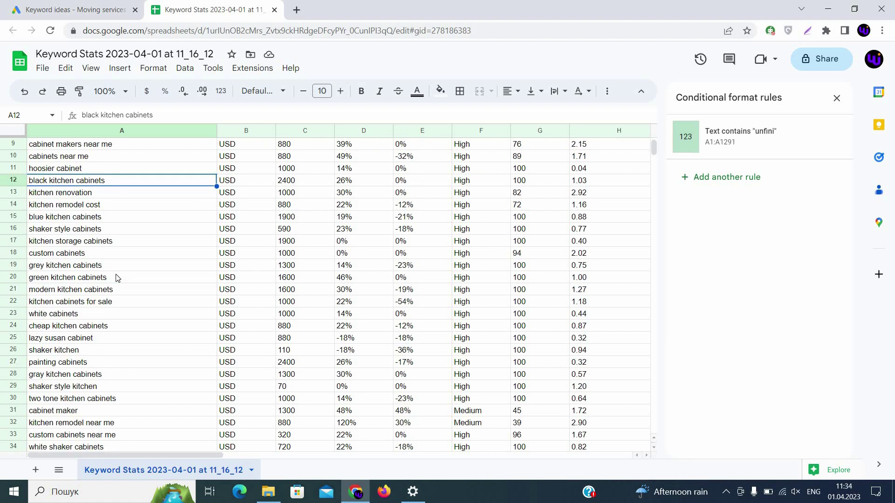
scroll(117, 280, down, 5)
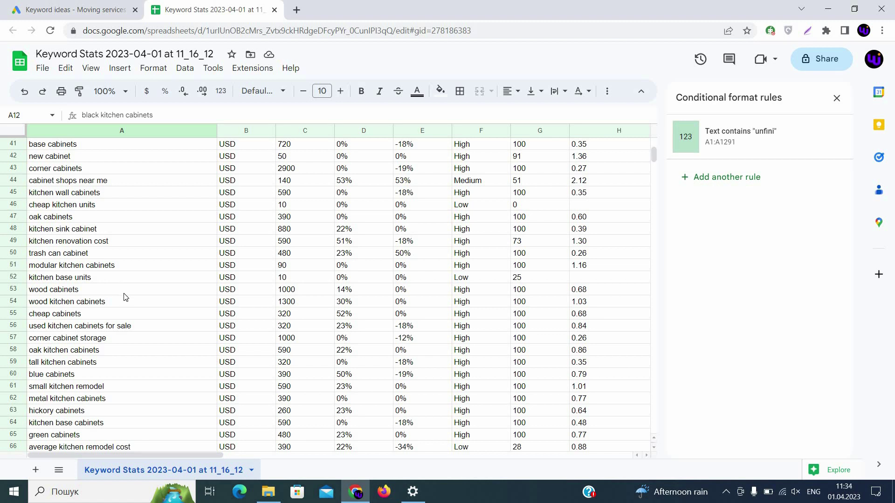
click(74, 314)
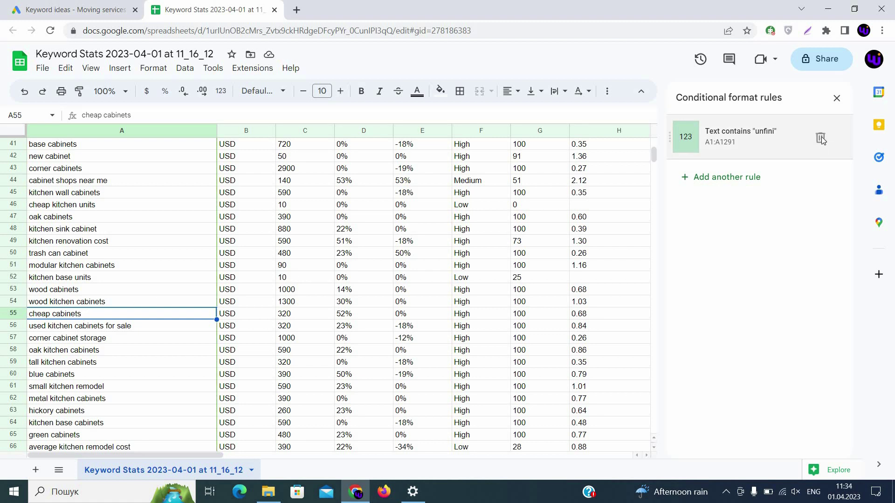
- Delete the 'Text contains unfini' conditional formatting rule
click(819, 138)
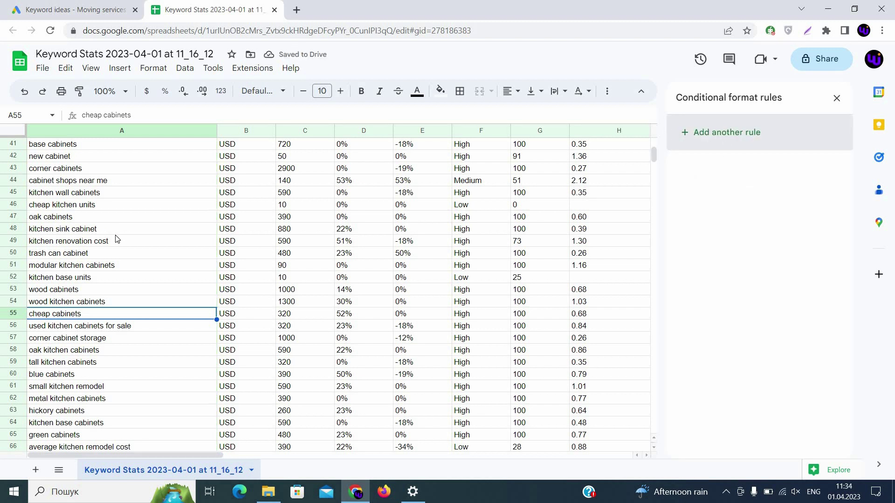
scroll(117, 239, down, 4)
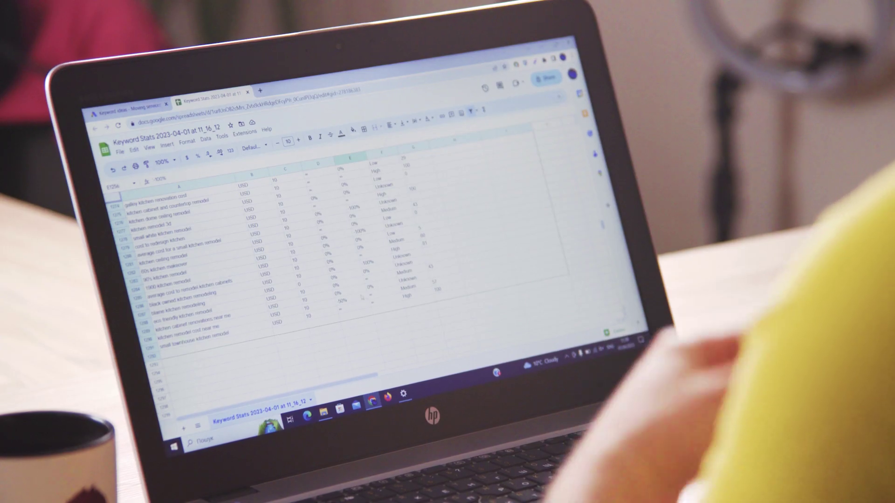
- Apply the Number format to the monthly searches column C
click(323, 320)
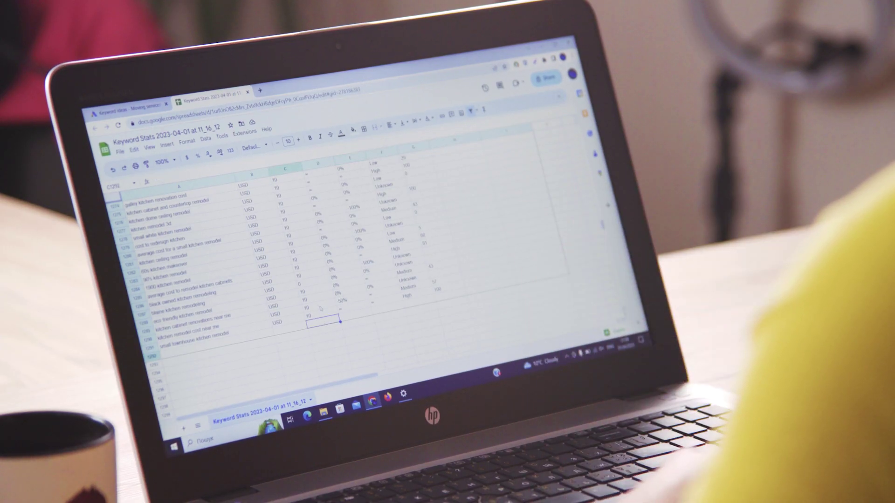
click(285, 167)
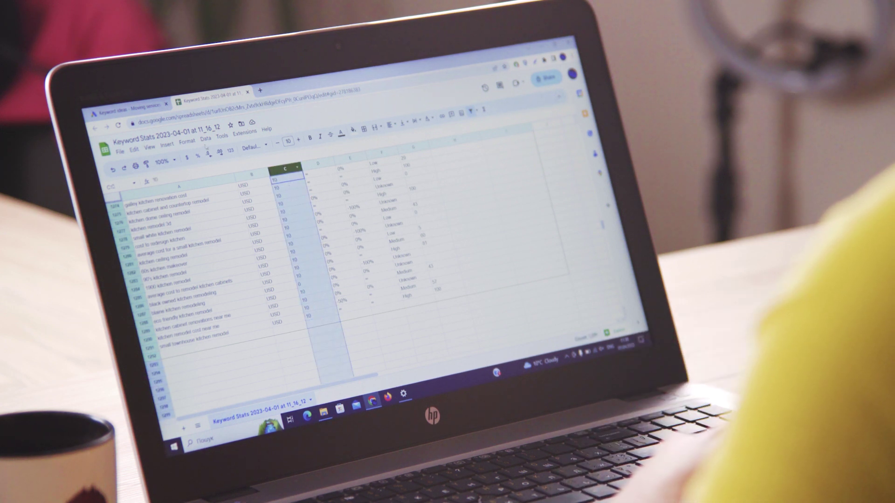
click(188, 141)
mouse_move(252, 166)
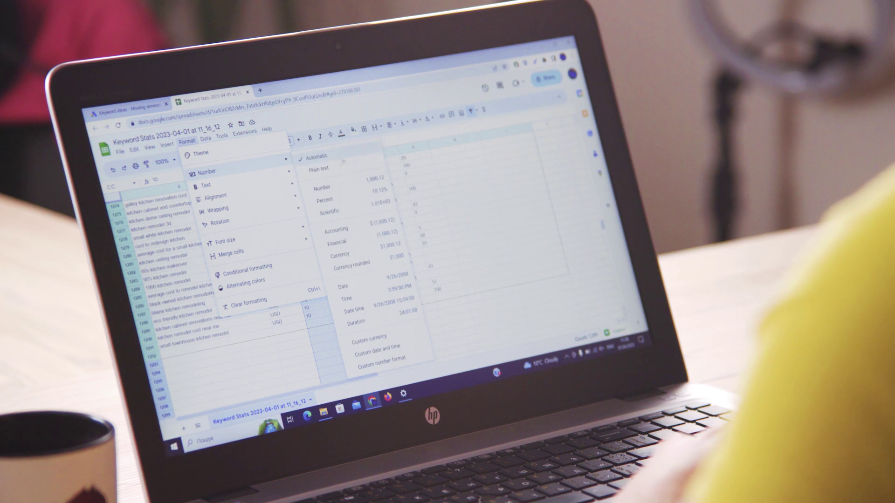
click(346, 189)
- Apply the Number format to the top-of-page bid columns H and I
scroll(346, 188, up, 10)
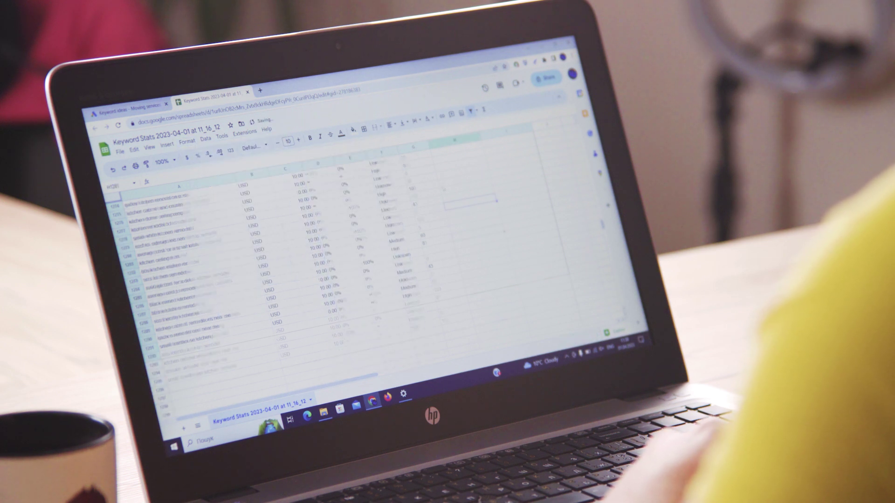
scroll(279, 280, up, 7)
click(454, 139)
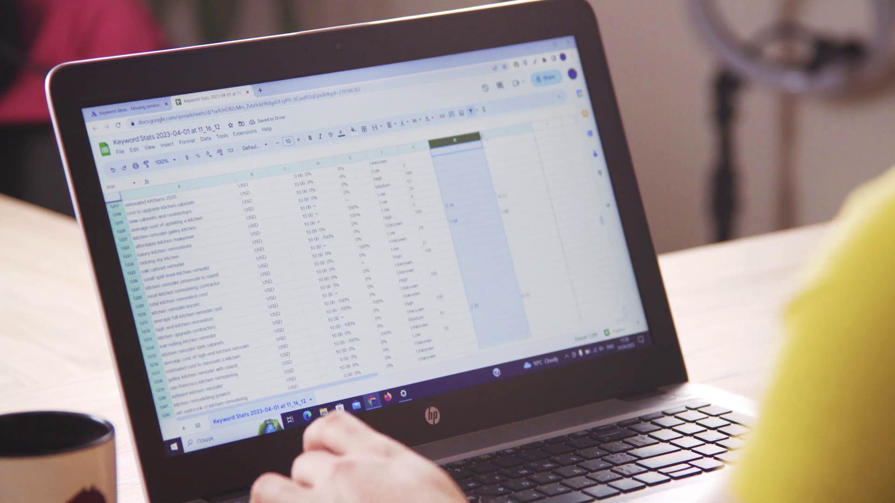
key(shift+Right)
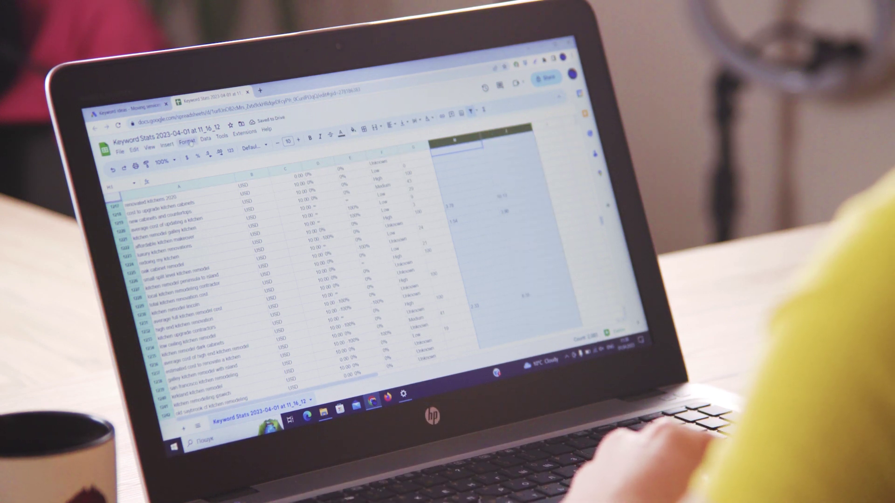
click(187, 143)
mouse_move(207, 172)
click(335, 187)
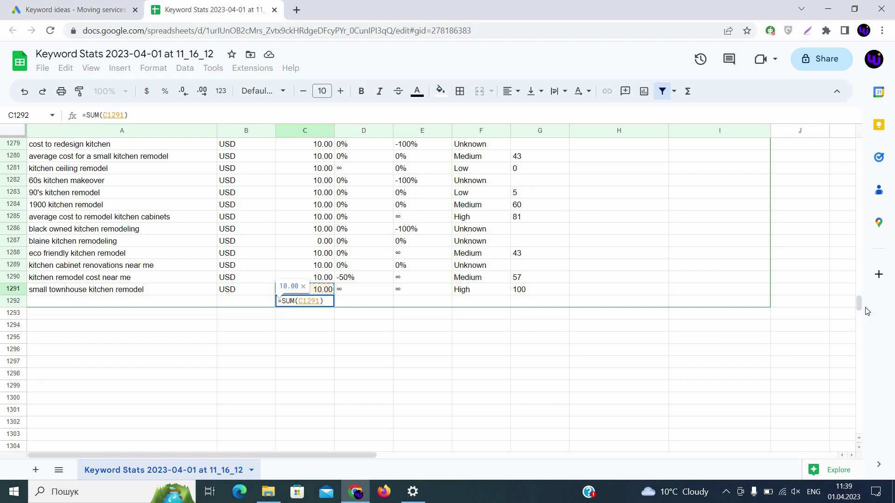
- Complete =SUM(C2:C1291) in C1292 for a total search volume of 161,500.00
drag(859, 303, 858, 142)
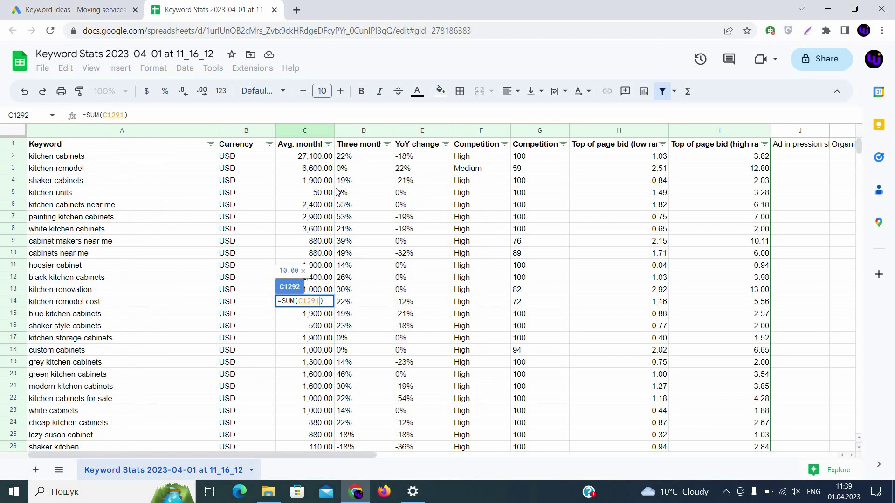
shift+click(300, 155)
key(Return)
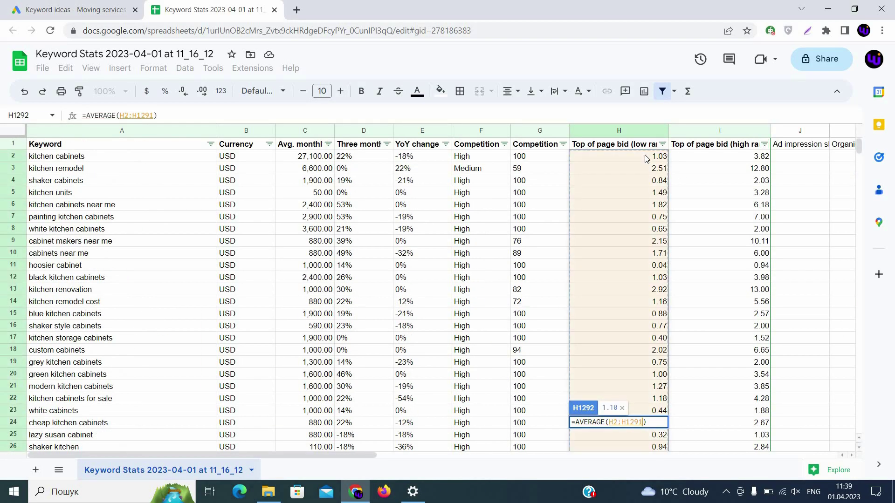
- Average the low bids in H1292 and fill the formula into I1292 (1.10 and 4.37)
key(Return)
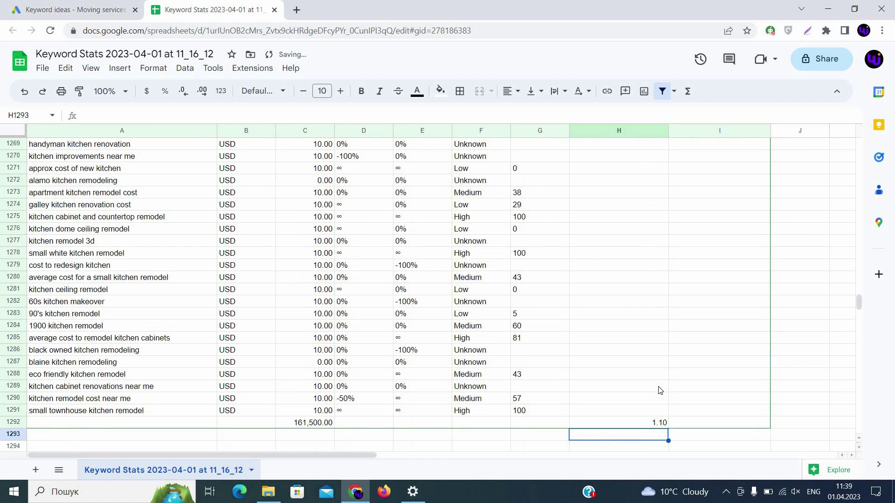
click(667, 426)
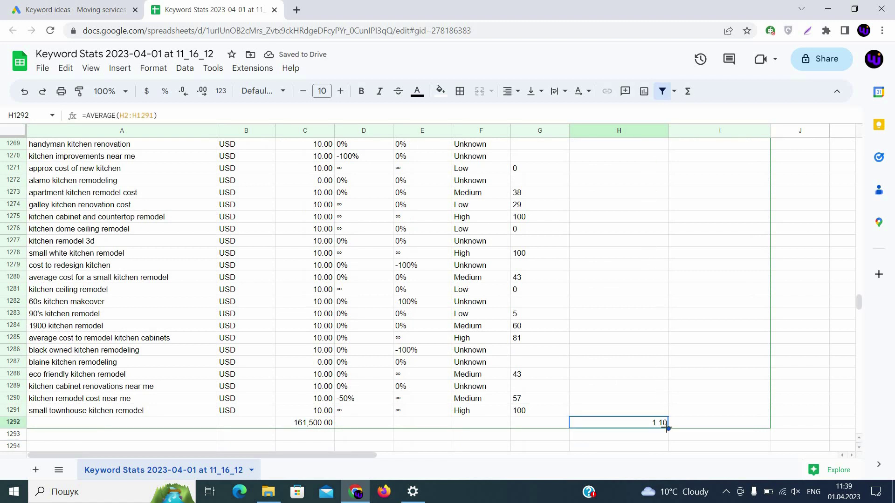
drag(747, 410, 757, 394)
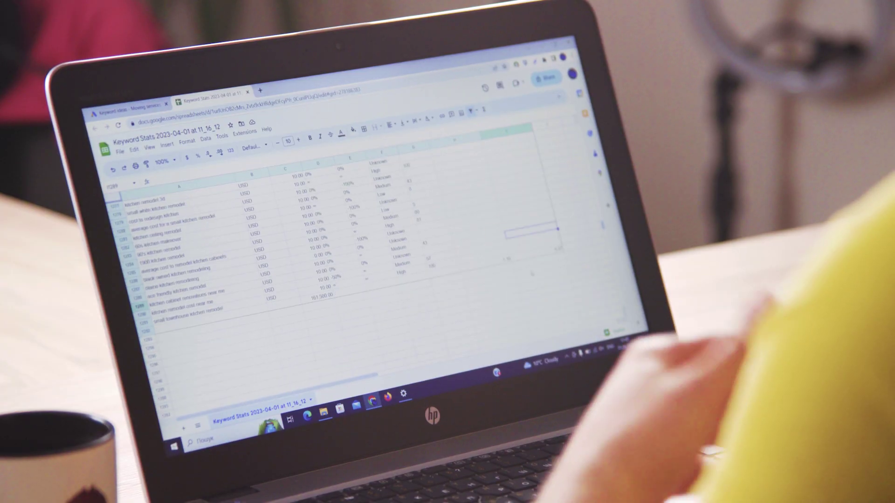
- Enter an AVERAGE of H1292:I1292 in I1293, giving an overall average bid of 2.73
key(Down)
key(Down)
key(Down)
key(Down)
click(484, 110)
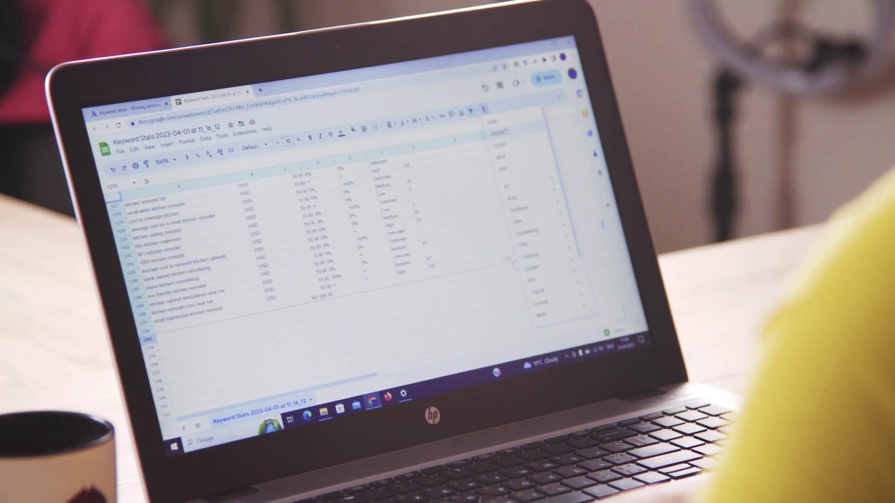
click(501, 133)
key(Up)
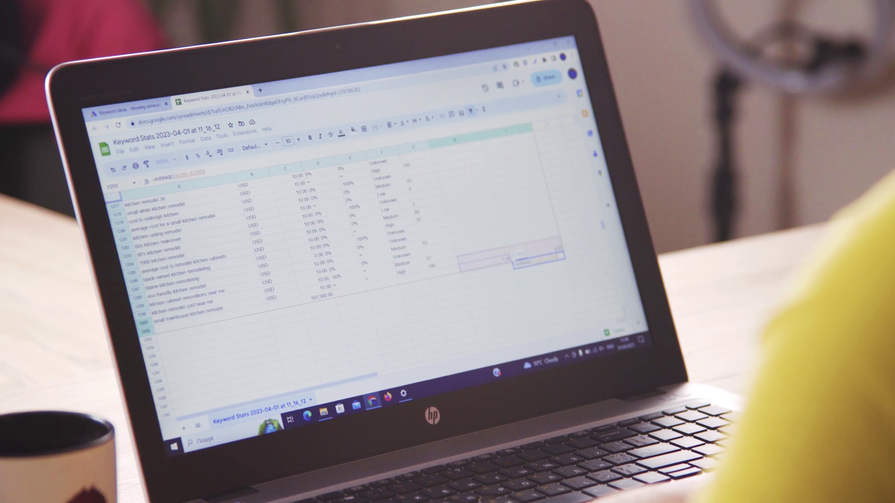
key(Return)
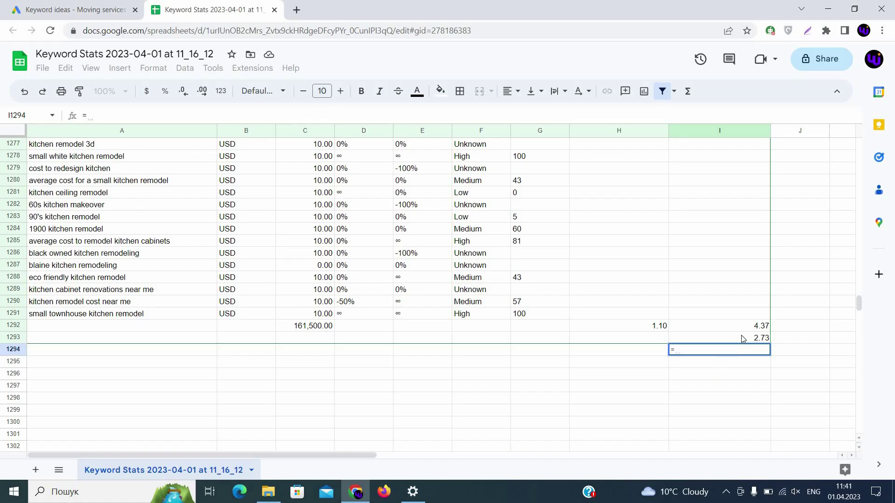
- Enter =I1293*15 in I1294 for a cost estimate of 41.02
click(743, 338)
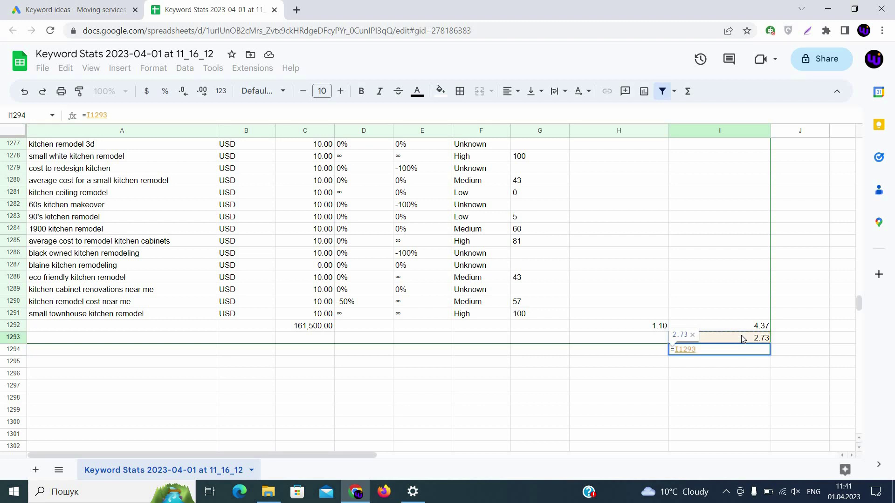
text(*1)
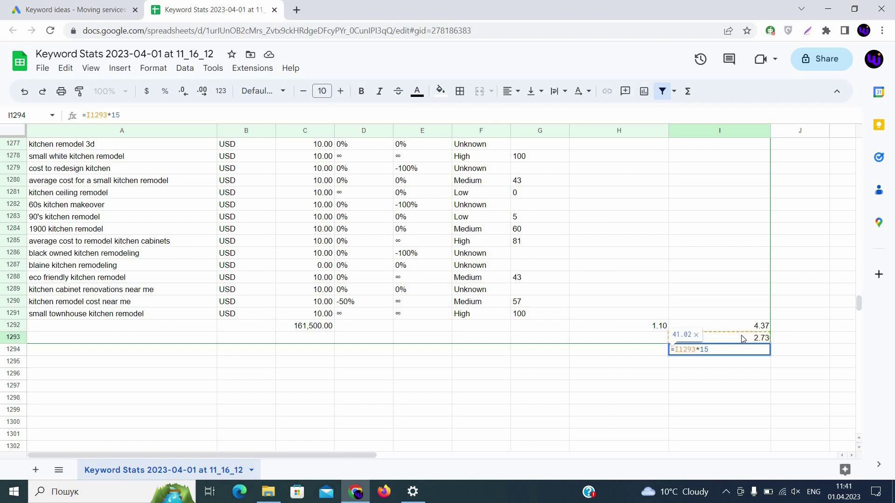
text(5)
key(Return)
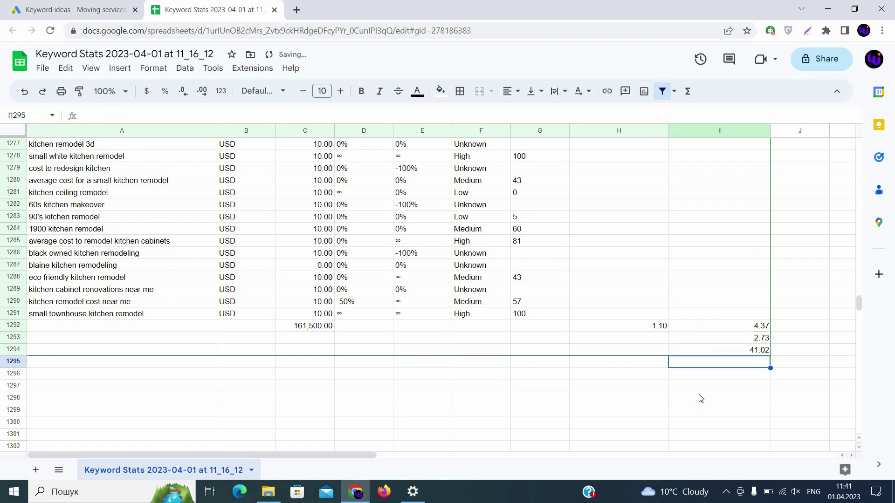